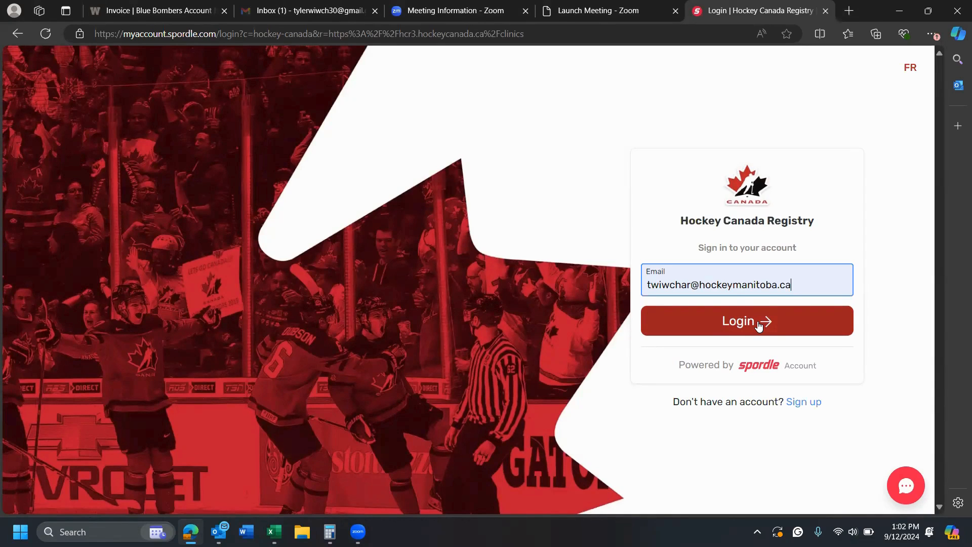
Sign in to the Hockey Canada Registry and open the My Account dashboard.
{"action": "left_click", "coordinate": [759, 325]}
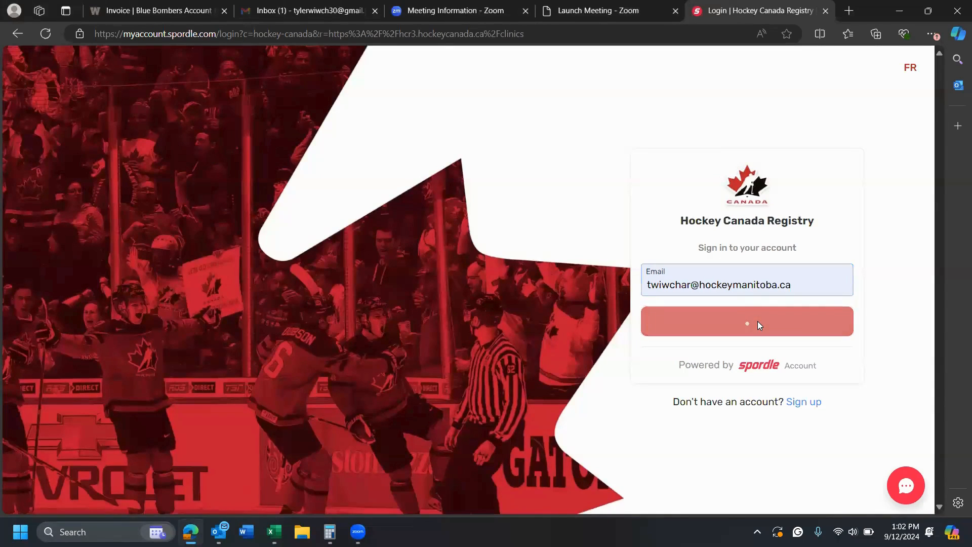
{"action": "left_click", "coordinate": [748, 383]}
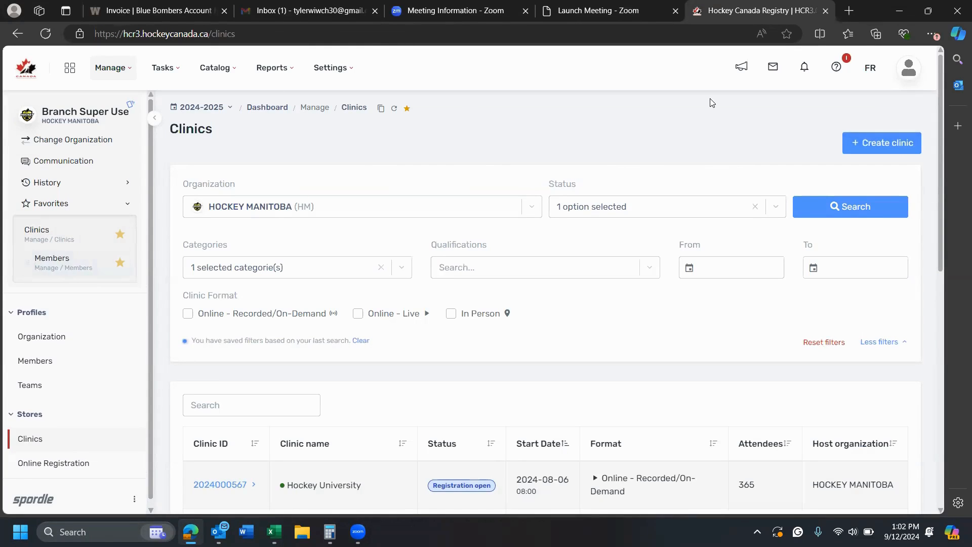
{"action": "left_click", "coordinate": [908, 67]}
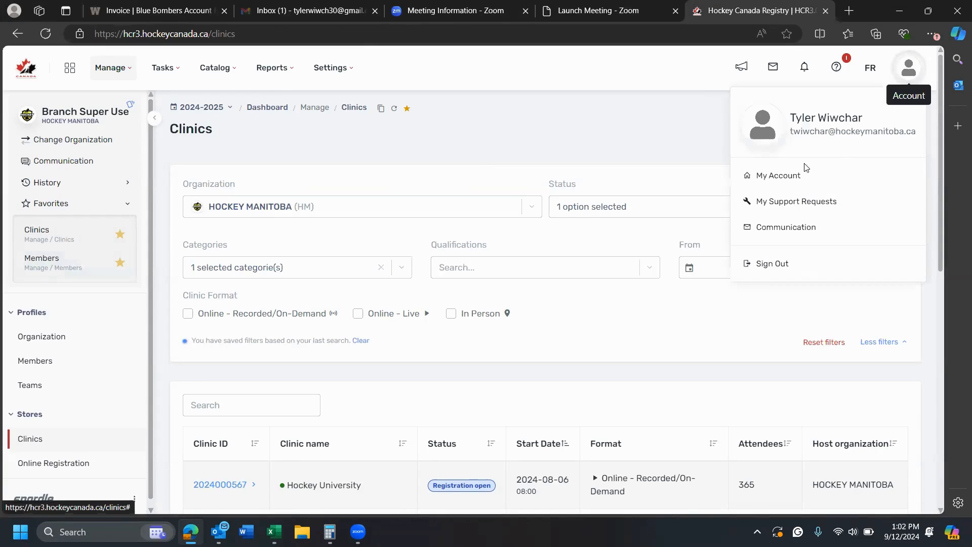
{"action": "left_click", "coordinate": [779, 177]}
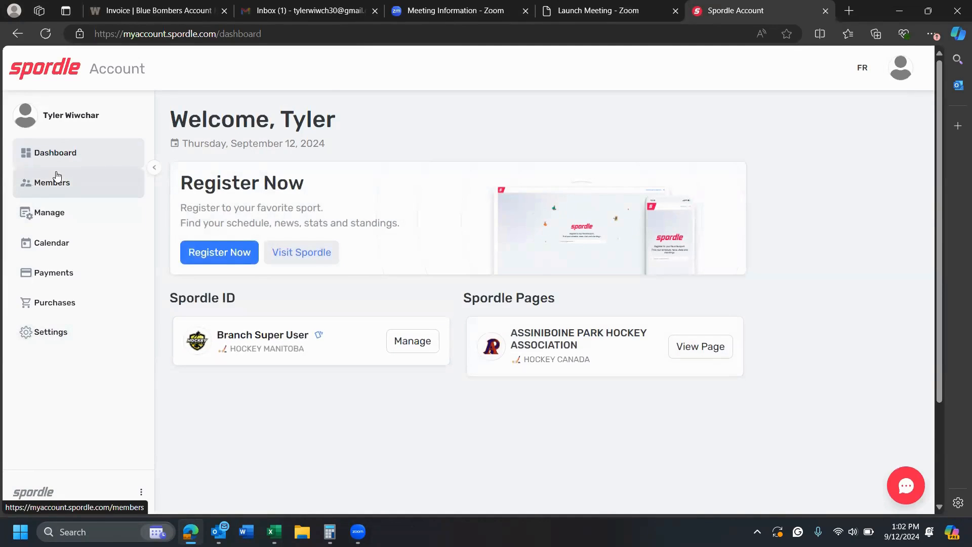
View the second member's Assiniboine Park Hockey Association profile from the account's members.
{"action": "left_click", "coordinate": [63, 189]}
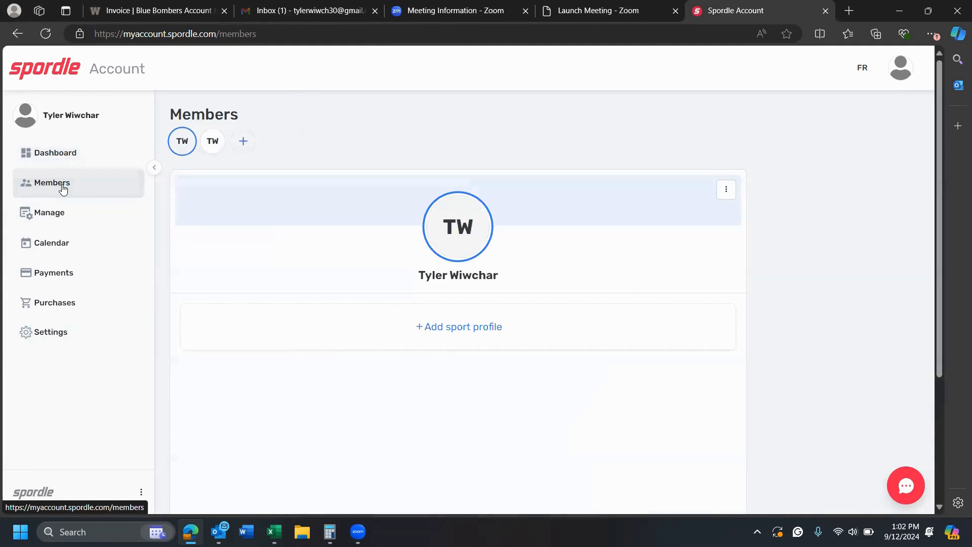
{"action": "left_click", "coordinate": [217, 143]}
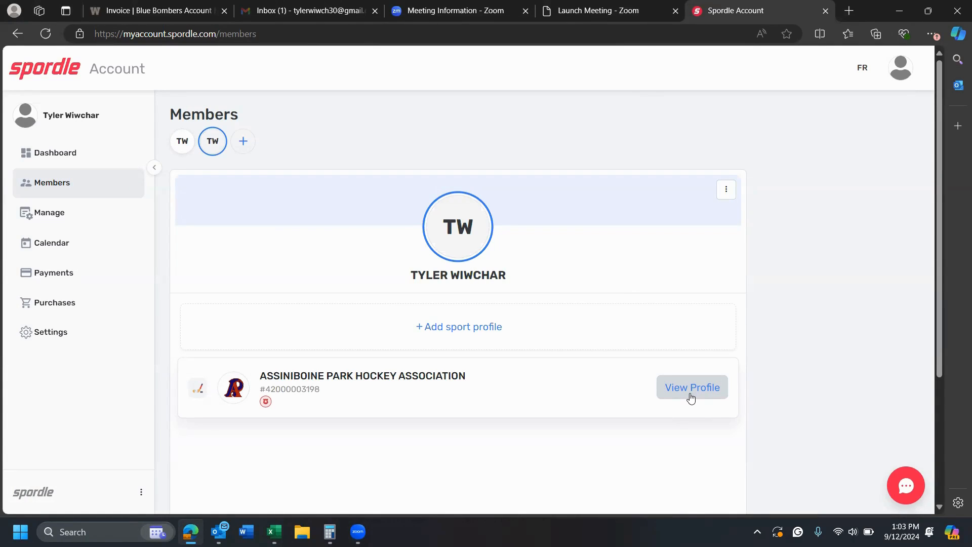
{"action": "left_click", "coordinate": [691, 398]}
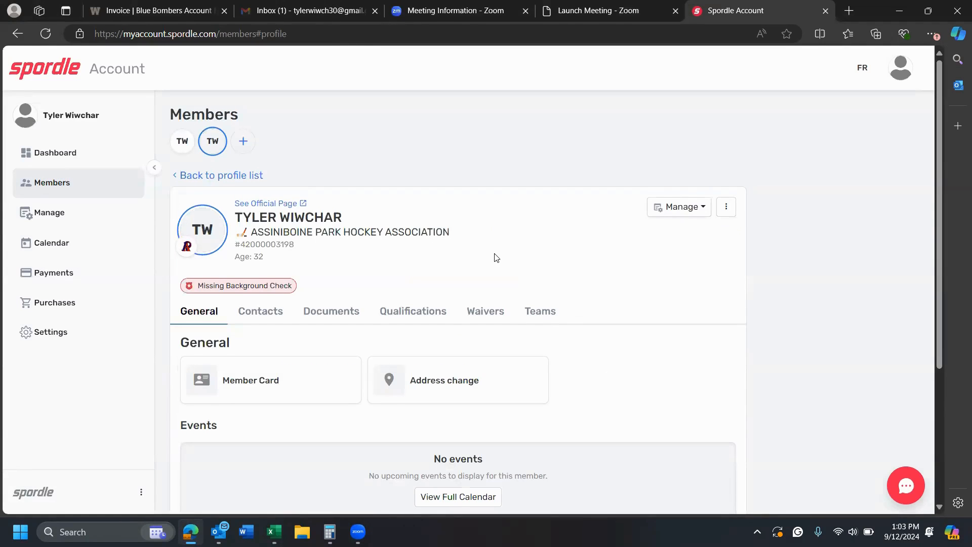
Open the Game Incident Report module for this member and manage reports with the Assiniboine Park Hockey Association profile.
{"action": "left_click", "coordinate": [692, 217]}
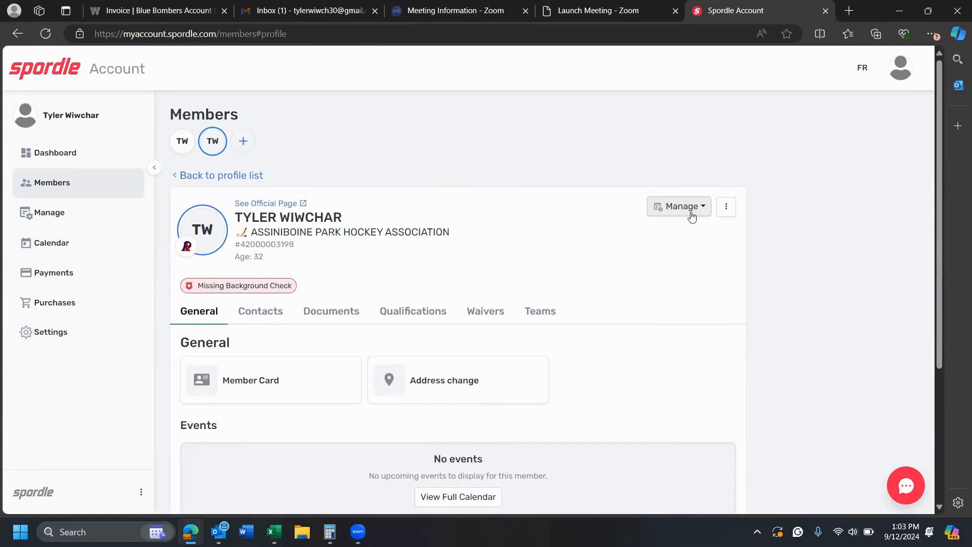
{"action": "left_click", "coordinate": [692, 217]}
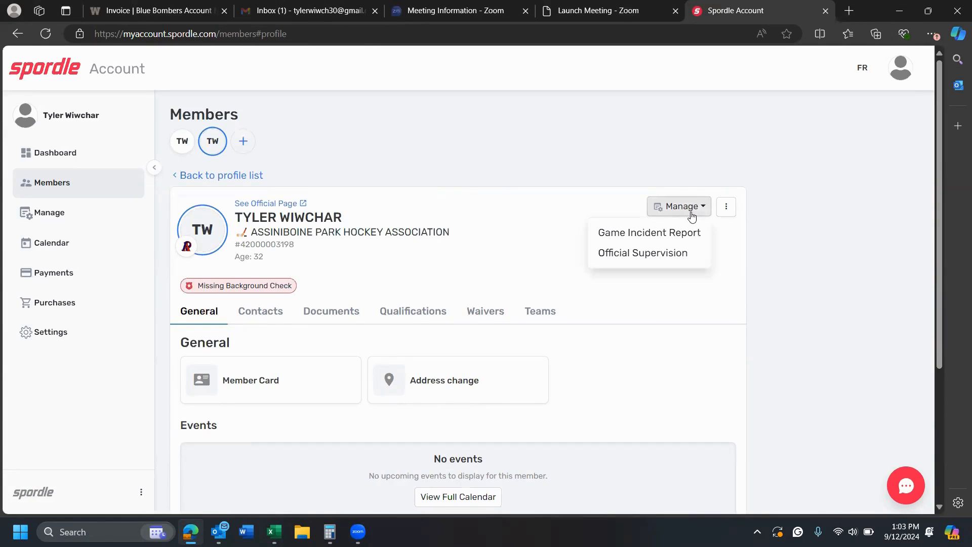
{"action": "left_click", "coordinate": [638, 210]}
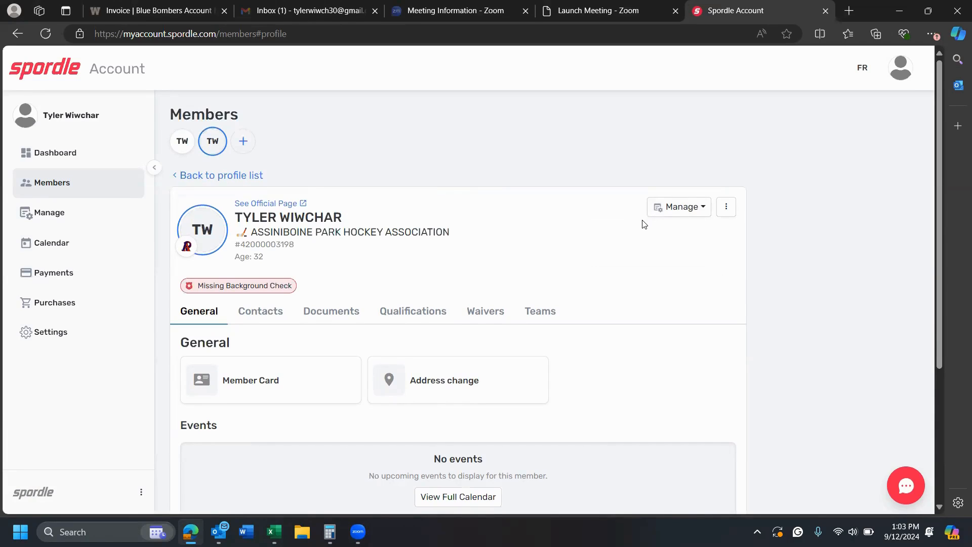
{"action": "left_click", "coordinate": [692, 212]}
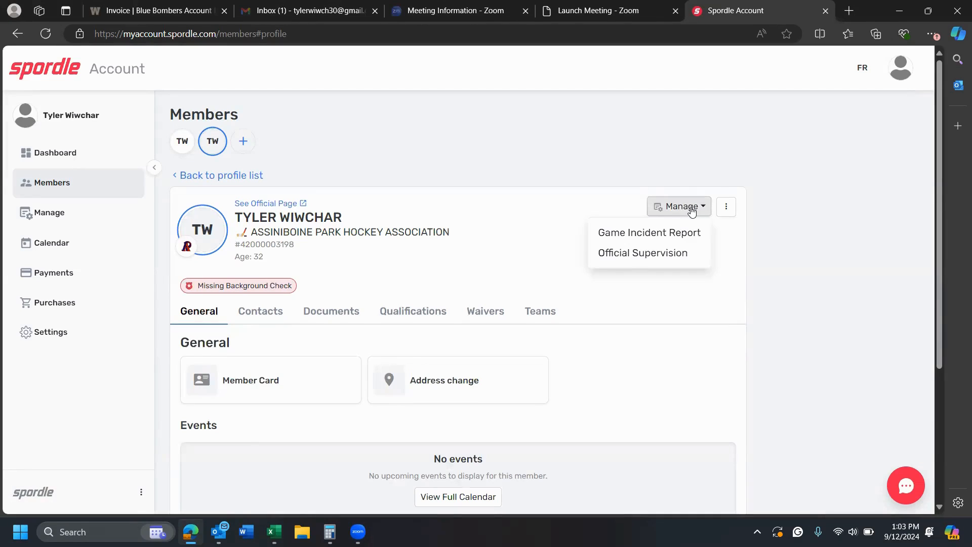
{"action": "left_click", "coordinate": [670, 234]}
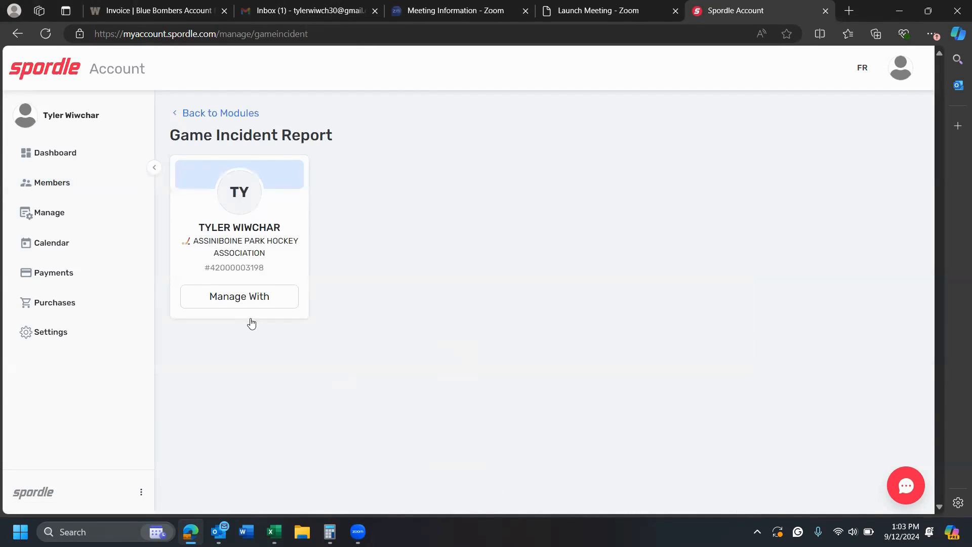
{"action": "left_click", "coordinate": [268, 301]}
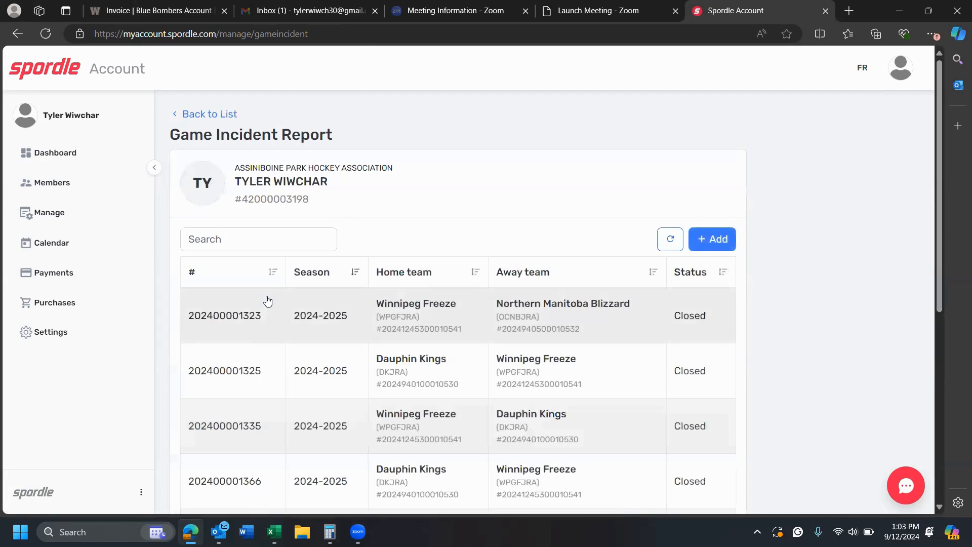
Start a new game incident report with the division set to JUNIOR.
{"action": "left_click", "coordinate": [707, 243]}
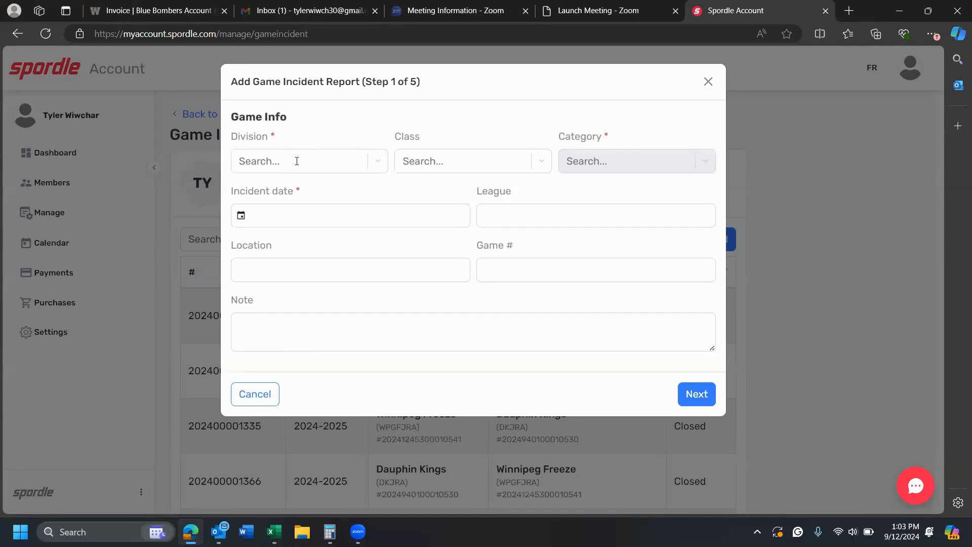
{"action": "left_click", "coordinate": [297, 161]}
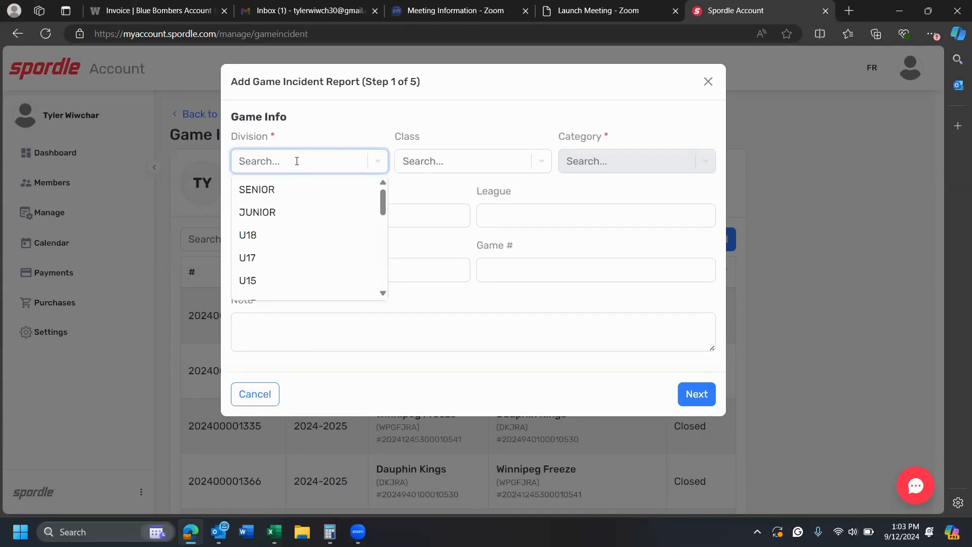
{"action": "left_click", "coordinate": [292, 214]}
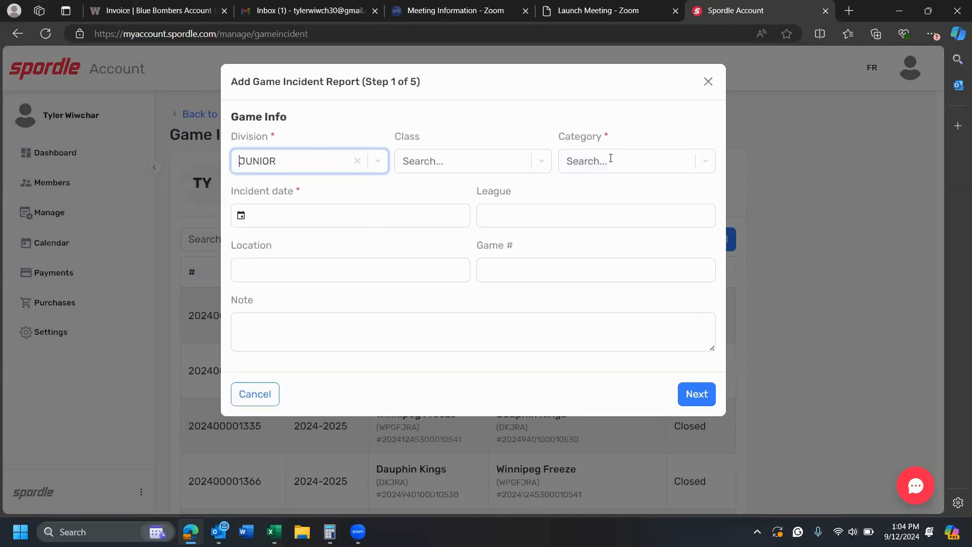
Examine the full range of division options available for the incident report.
{"action": "left_click", "coordinate": [377, 164]}
{"action": "scroll", "coordinate": [334, 232], "scroll_direction": "down", "scroll_amount": 1}
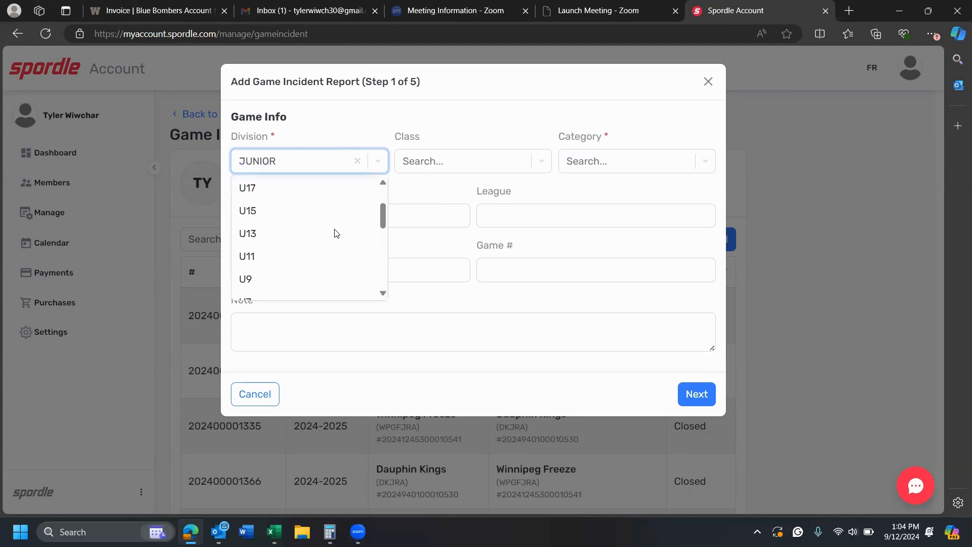
{"action": "scroll", "coordinate": [335, 234], "scroll_direction": "down", "scroll_amount": 3}
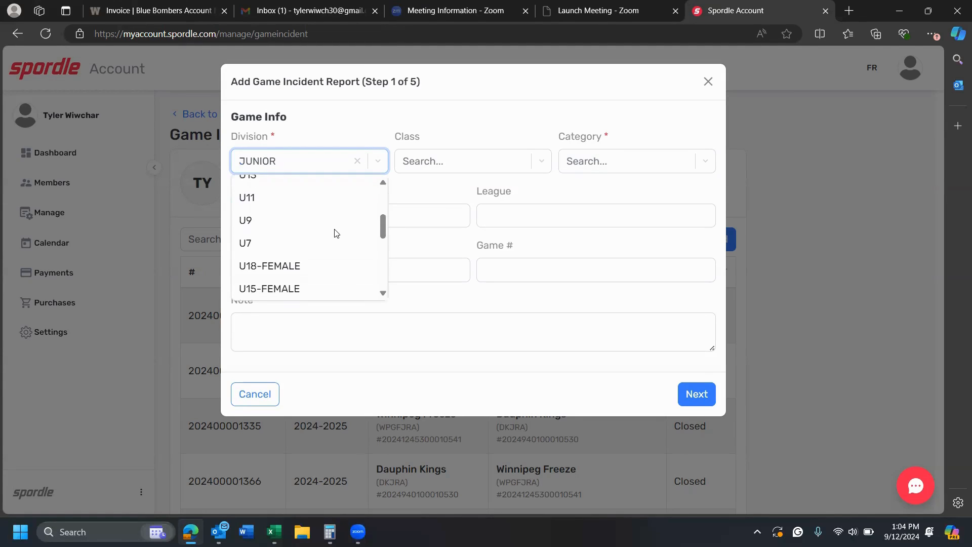
{"action": "scroll", "coordinate": [336, 233], "scroll_direction": "down", "scroll_amount": 3}
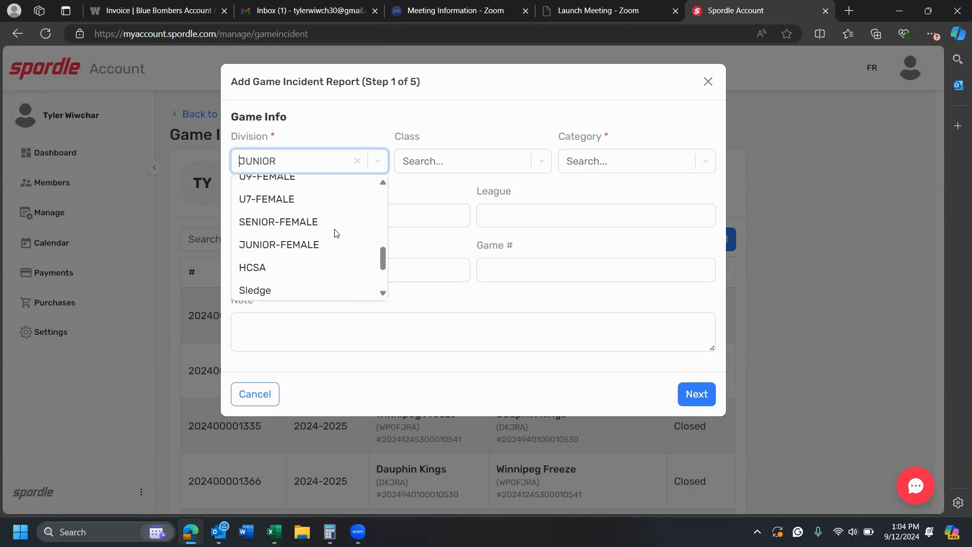
{"action": "scroll", "coordinate": [335, 234], "scroll_direction": "down", "scroll_amount": 3}
{"action": "scroll", "coordinate": [335, 233], "scroll_direction": "down", "scroll_amount": 1}
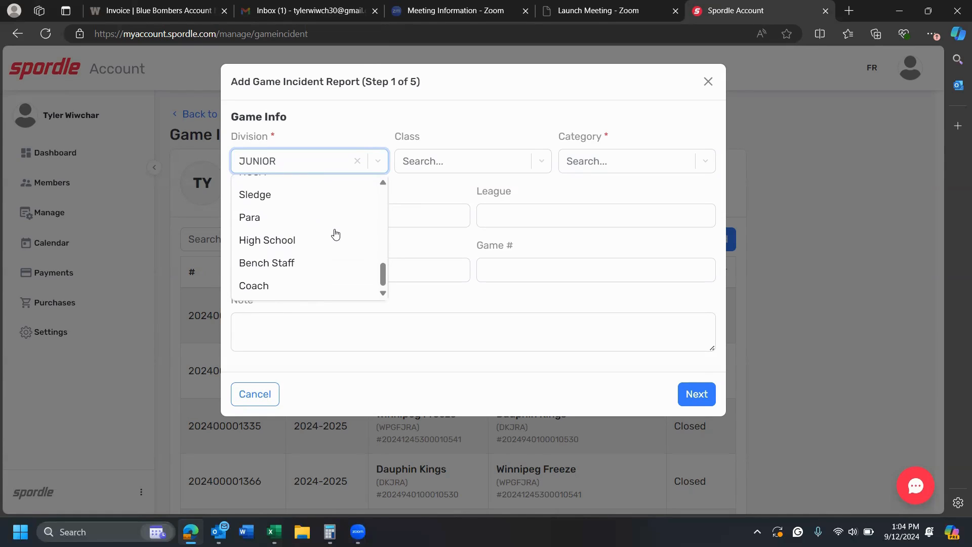
{"action": "left_click", "coordinate": [331, 162]}
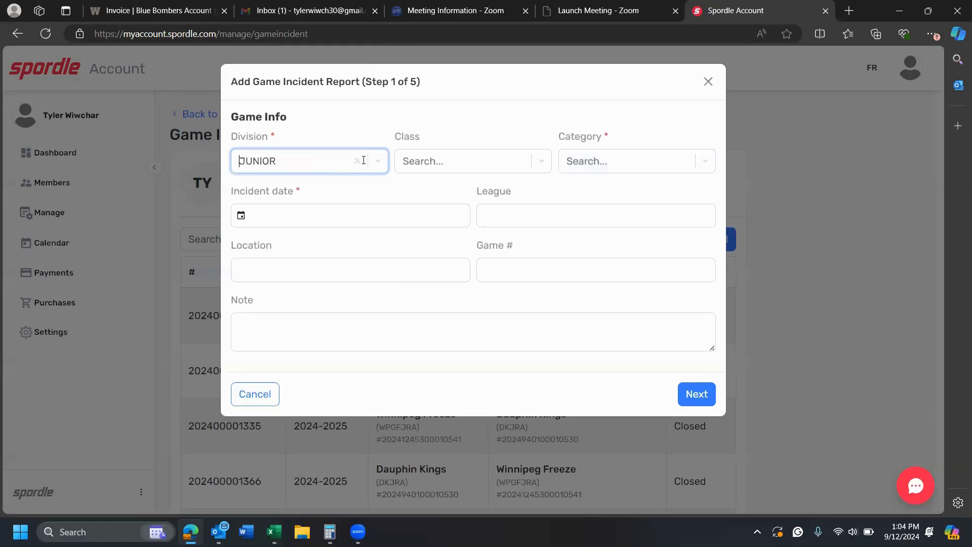
Check the JUNIOR categories, switch the division to U18 and check its categories.
{"action": "left_click", "coordinate": [643, 162]}
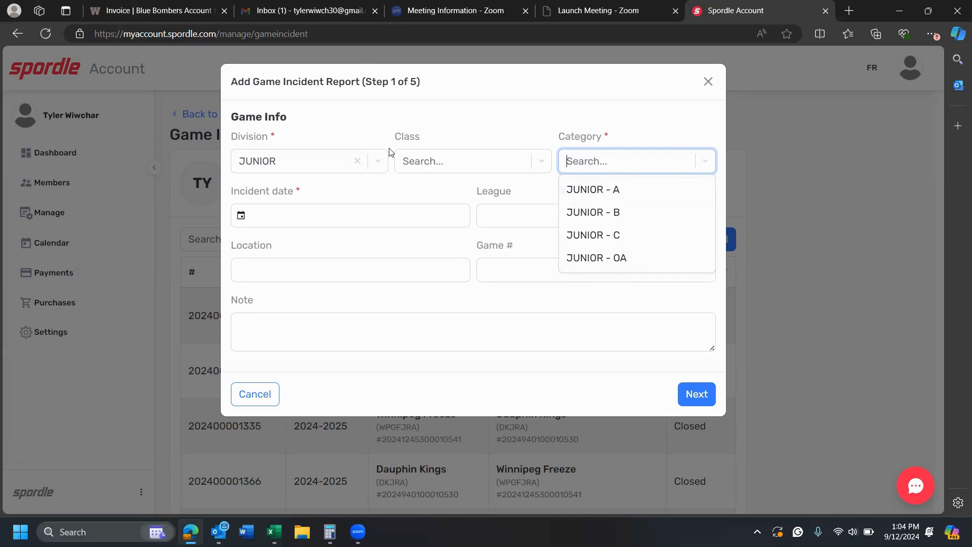
{"action": "left_click", "coordinate": [374, 163]}
{"action": "left_click", "coordinate": [272, 238]}
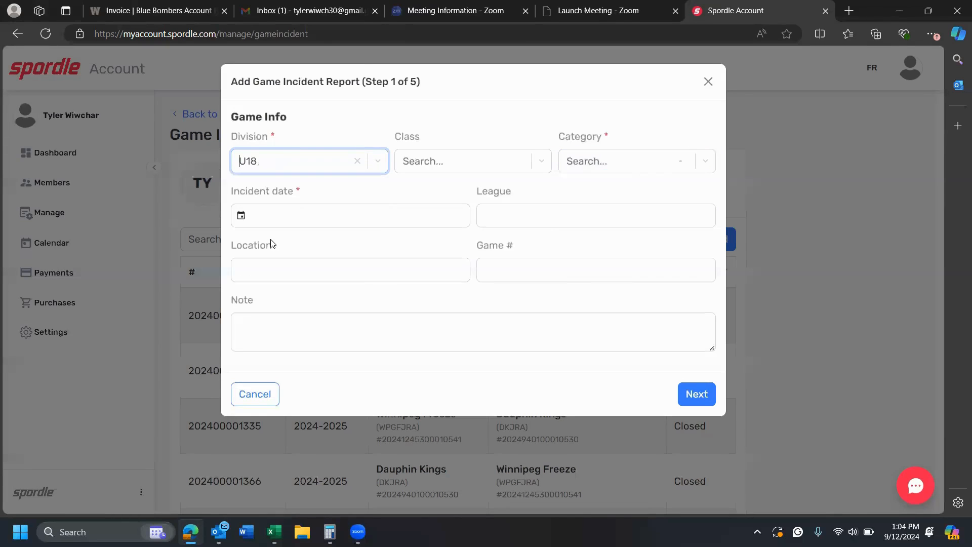
{"action": "left_click", "coordinate": [589, 151]}
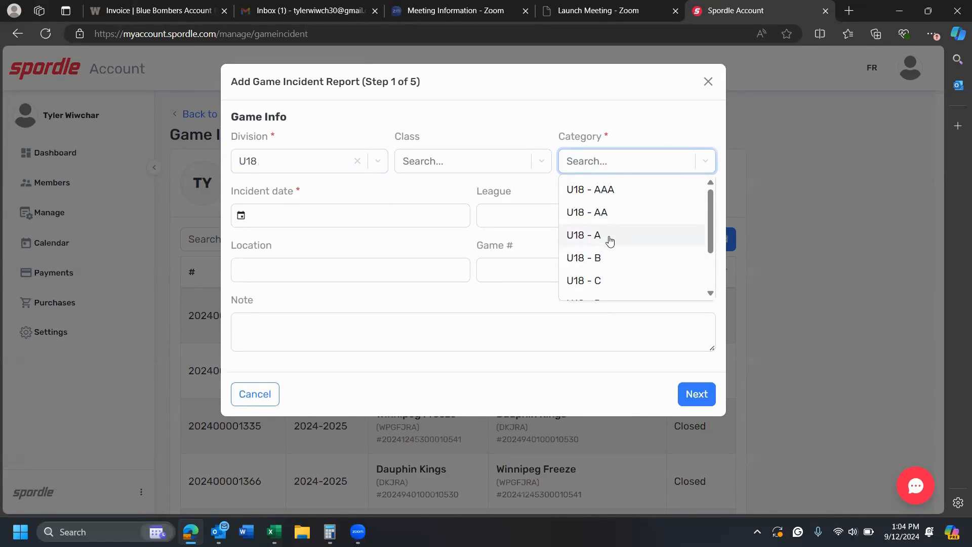
Set the division to JUNIOR and the category to JUNIOR - A.
{"action": "left_click", "coordinate": [375, 162]}
{"action": "left_click", "coordinate": [289, 215]}
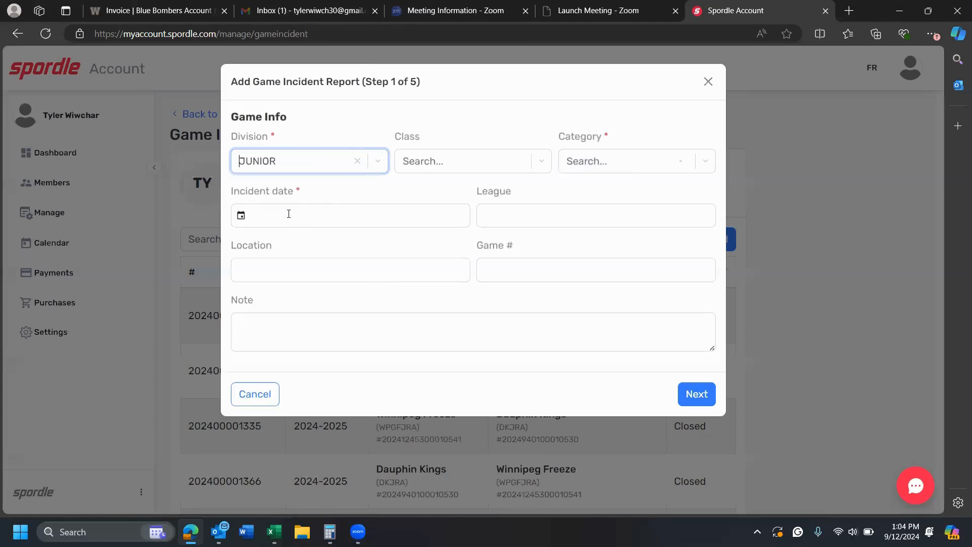
{"action": "left_click", "coordinate": [617, 162]}
{"action": "left_click", "coordinate": [619, 191]}
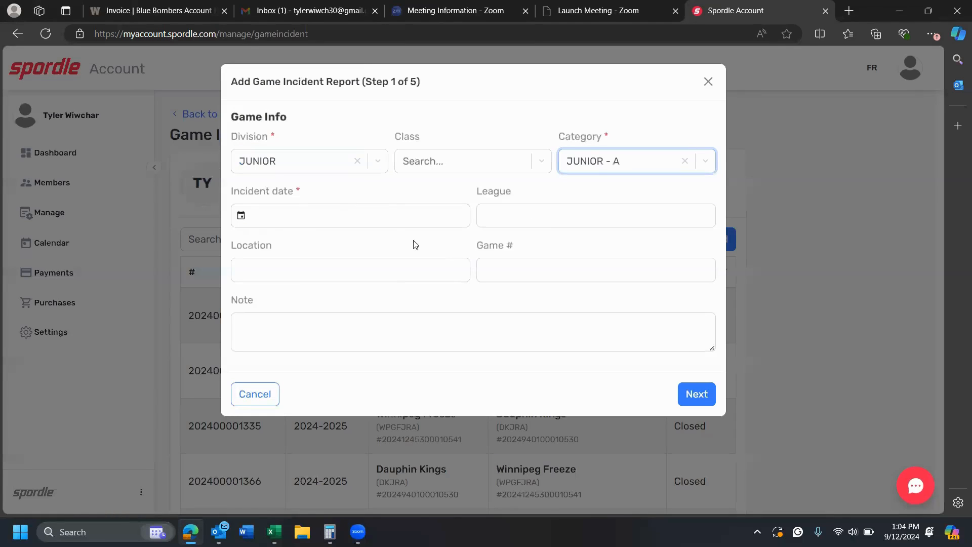
Set the incident date to 2024-09-12, leave the league blank and continue to the Teams step.
{"action": "left_click", "coordinate": [407, 221]}
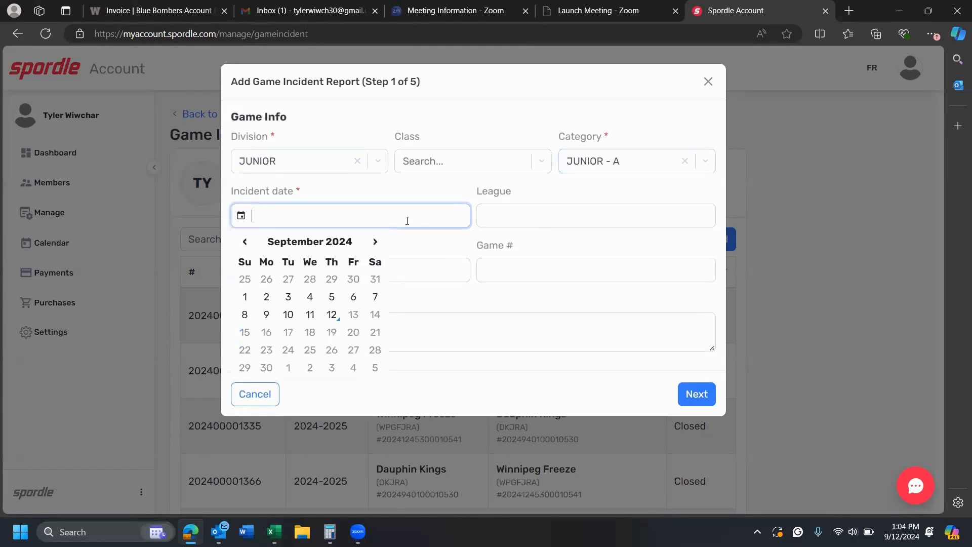
{"action": "left_click", "coordinate": [334, 318]}
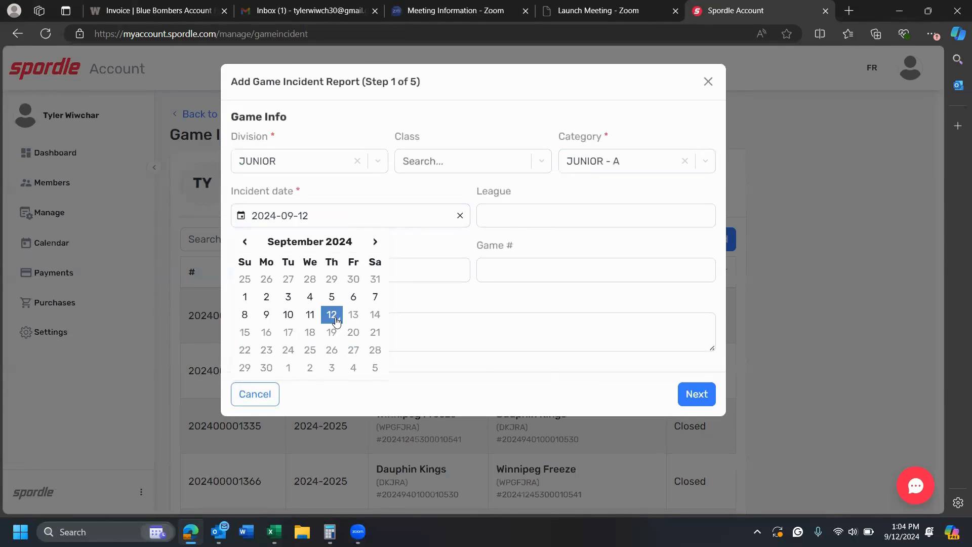
{"action": "left_click", "coordinate": [560, 218]}
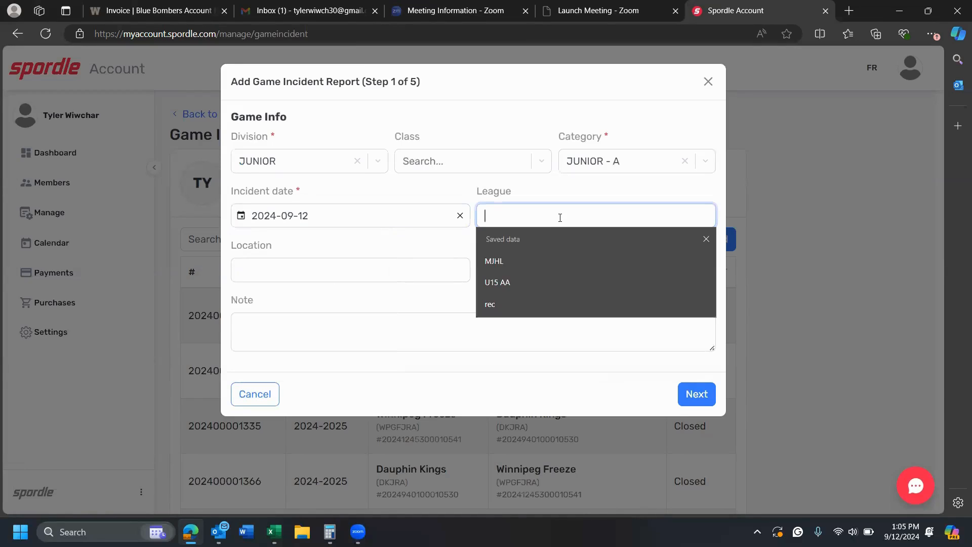
{"action": "left_click", "coordinate": [430, 248]}
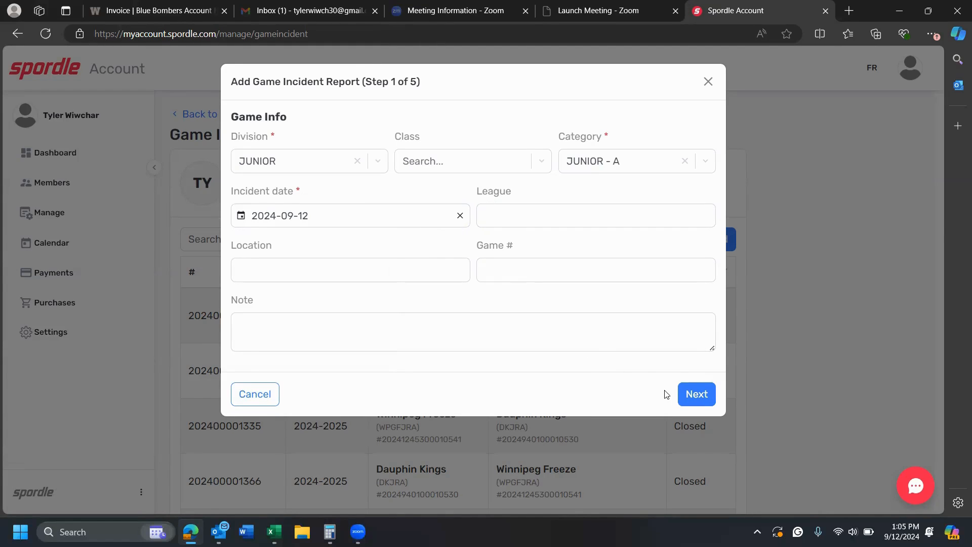
{"action": "left_click", "coordinate": [687, 395]}
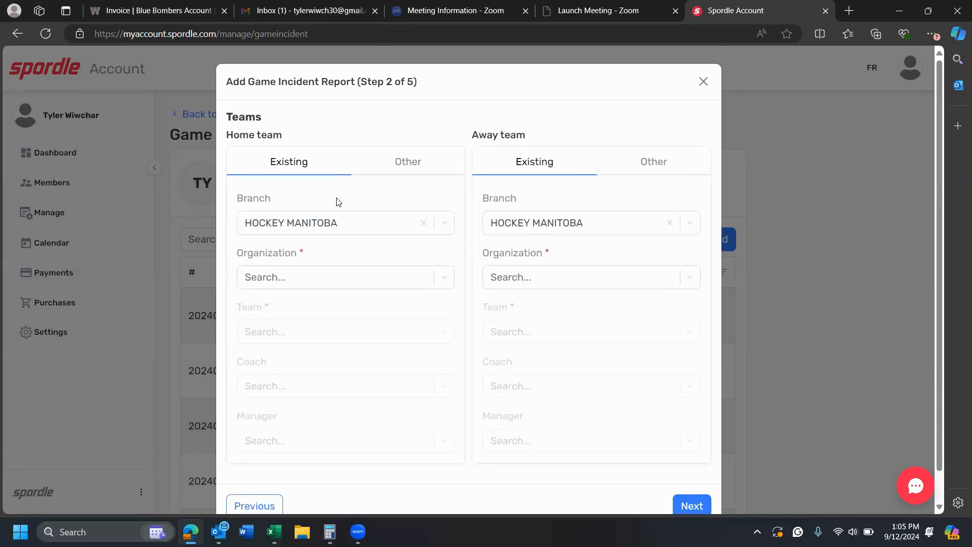
Set the away team's branch to HOCKEY ALBERTA and look at its organizations.
{"action": "scroll", "coordinate": [338, 200], "scroll_direction": "down", "scroll_amount": 1}
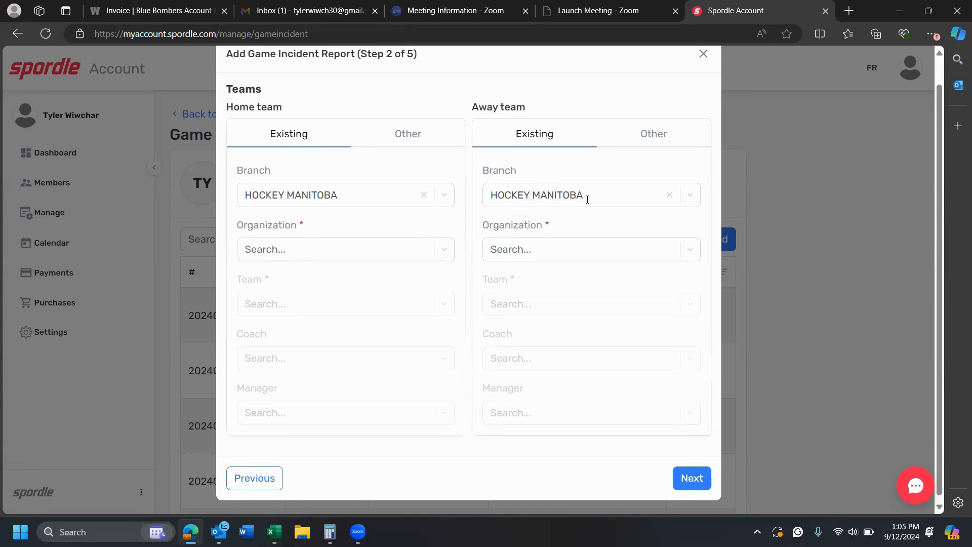
{"action": "left_click", "coordinate": [689, 197]}
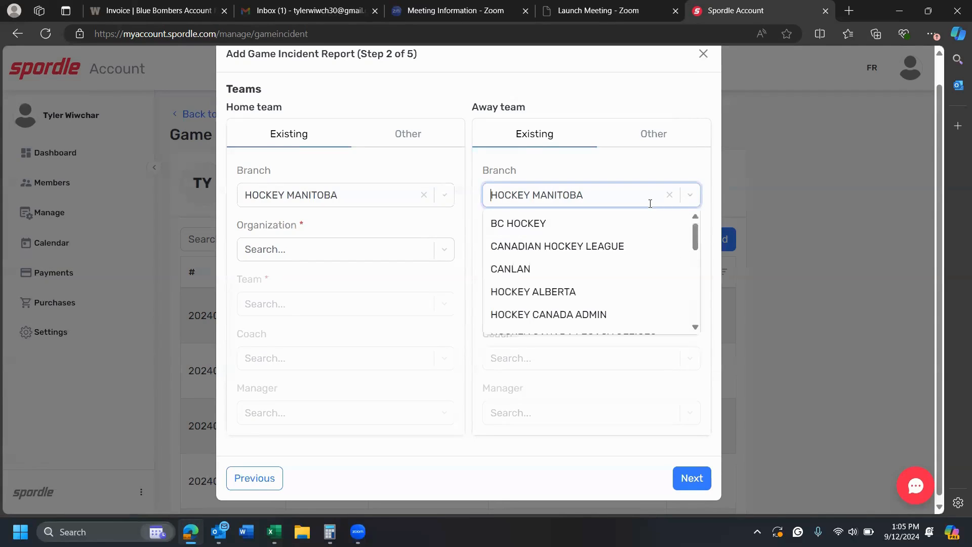
{"action": "left_click", "coordinate": [547, 291]}
{"action": "left_click", "coordinate": [622, 252]}
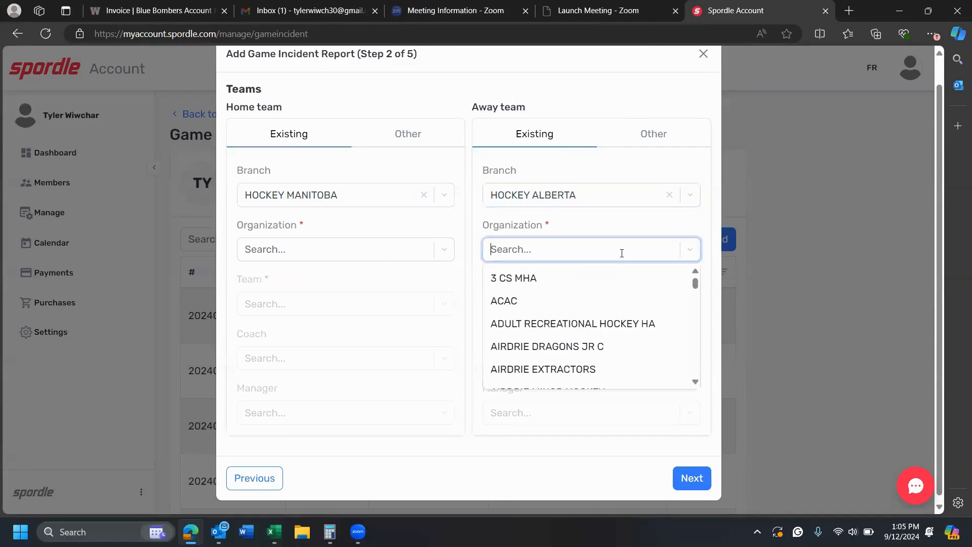
Change the away team's branch to HOCKEY MANITOBA.
{"action": "left_click", "coordinate": [690, 201]}
{"action": "left_click", "coordinate": [690, 202]}
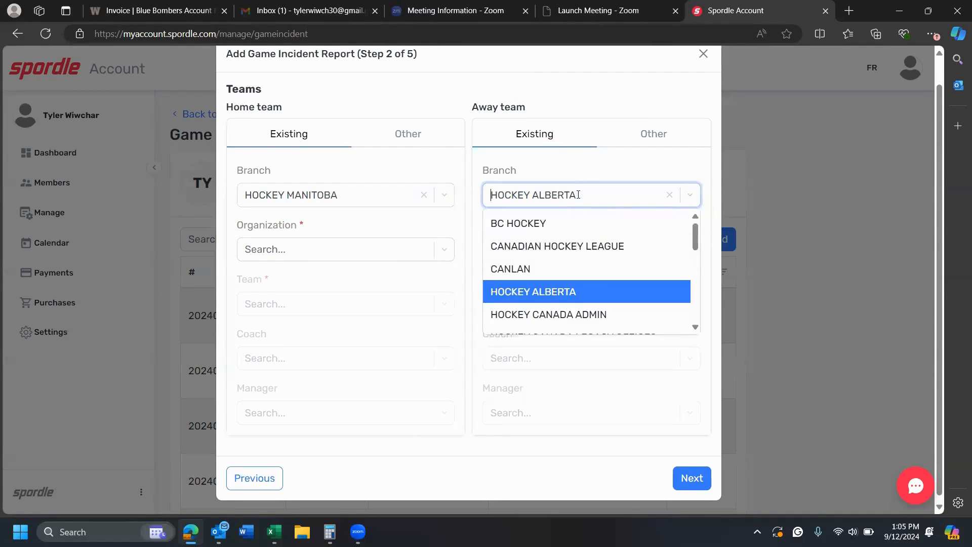
{"action": "type", "text": "Hockey"}
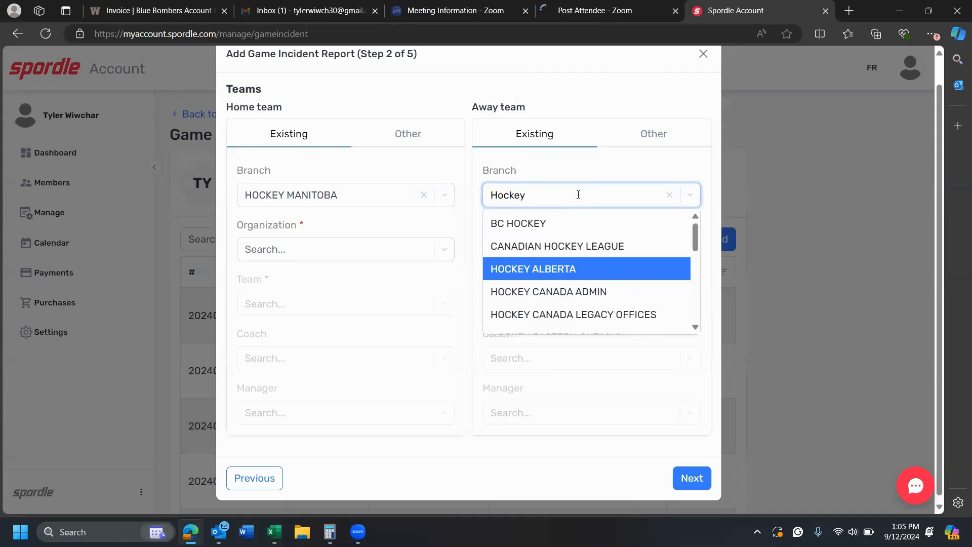
{"action": "type", "text": "Mani"}
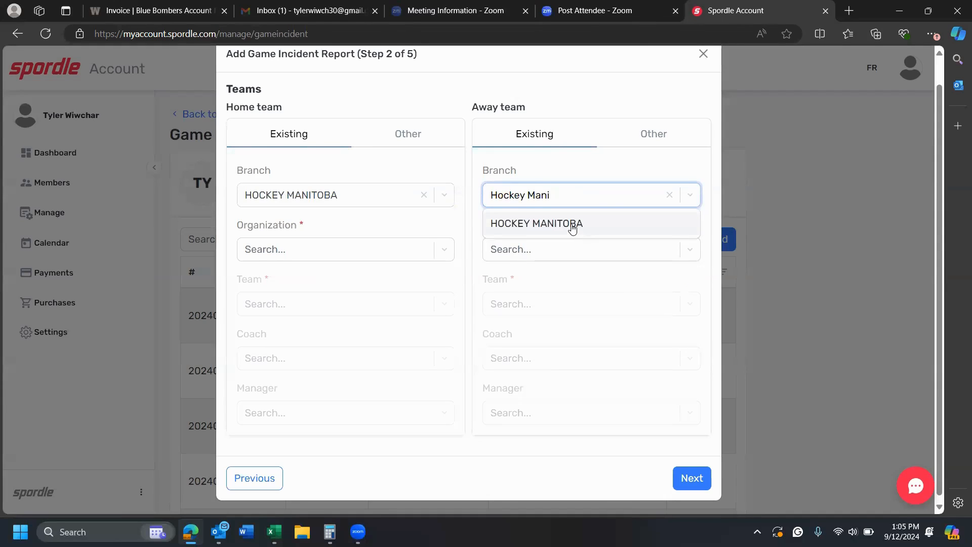
{"action": "left_click", "coordinate": [573, 225]}
Find the MJHL organizations and set the home organization to WINNIPEG FREEZE and the away organization to DAUPHIN KINGS.
{"action": "left_click", "coordinate": [365, 252]}
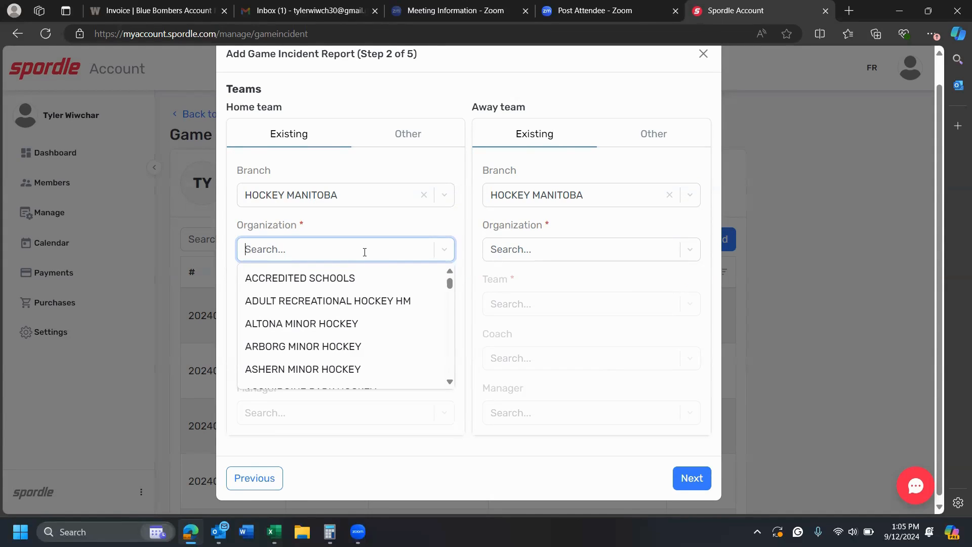
{"action": "type", "text": "mjhl"}
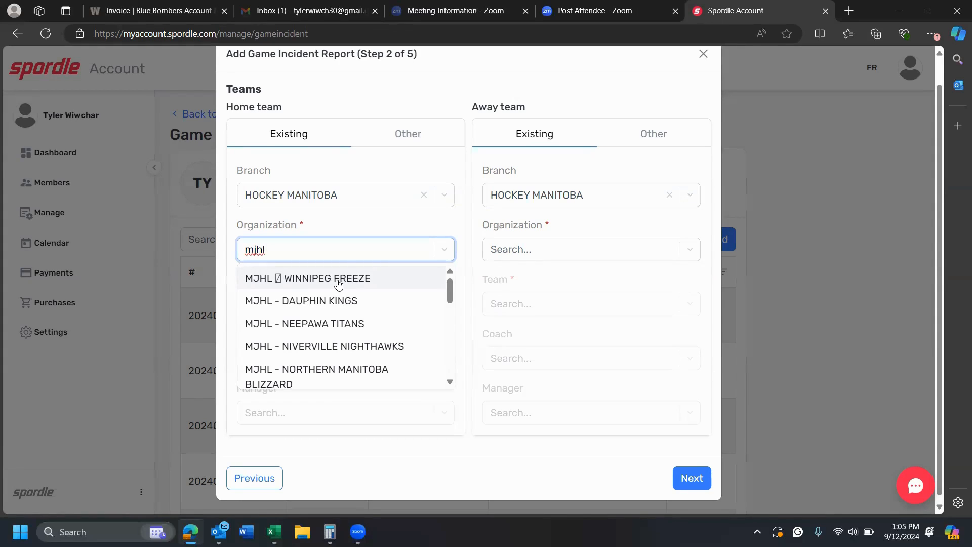
{"action": "left_click", "coordinate": [338, 282]}
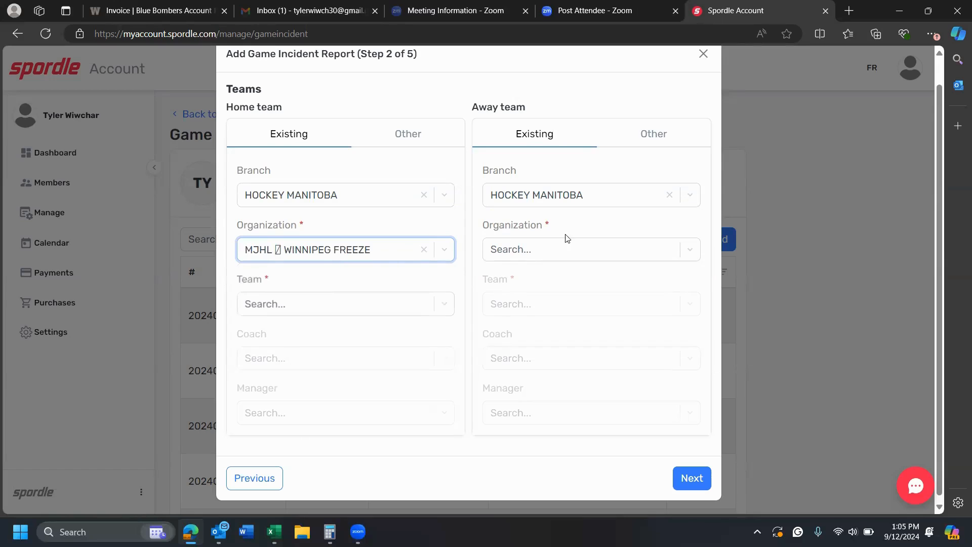
{"action": "left_click", "coordinate": [572, 248]}
{"action": "type", "text": "mjhl"}
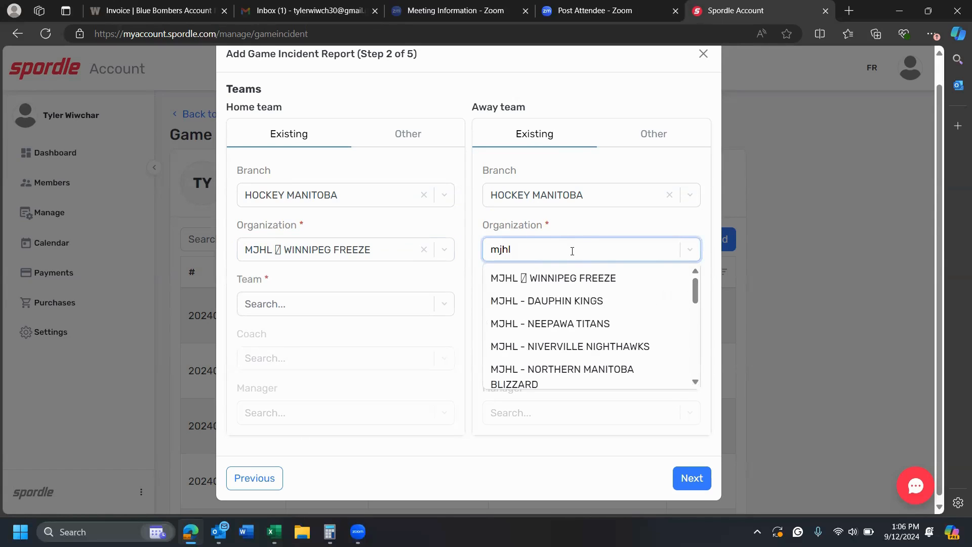
{"action": "left_click", "coordinate": [577, 301]}
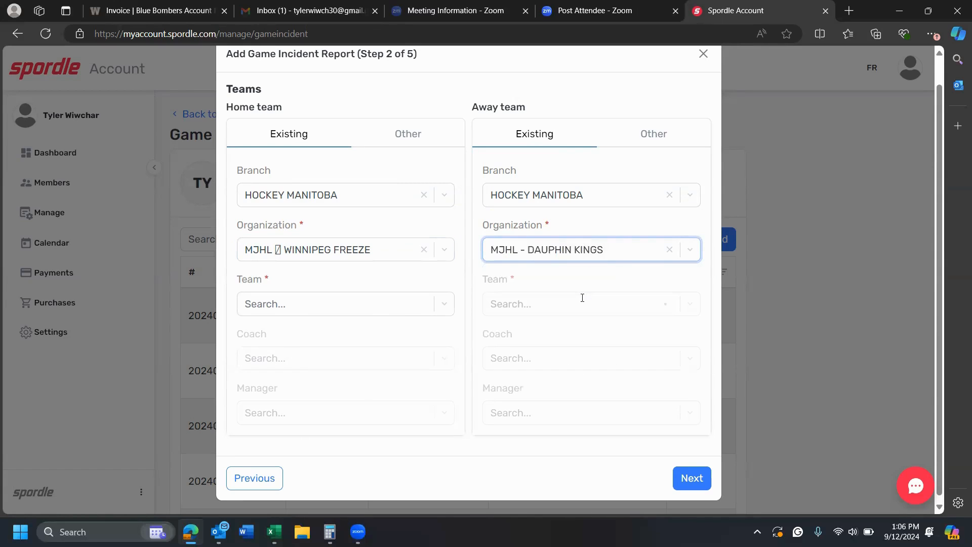
Choose Winnipeg Freeze as the home team and Dauphin Kings as the away team.
{"action": "left_click", "coordinate": [371, 307]}
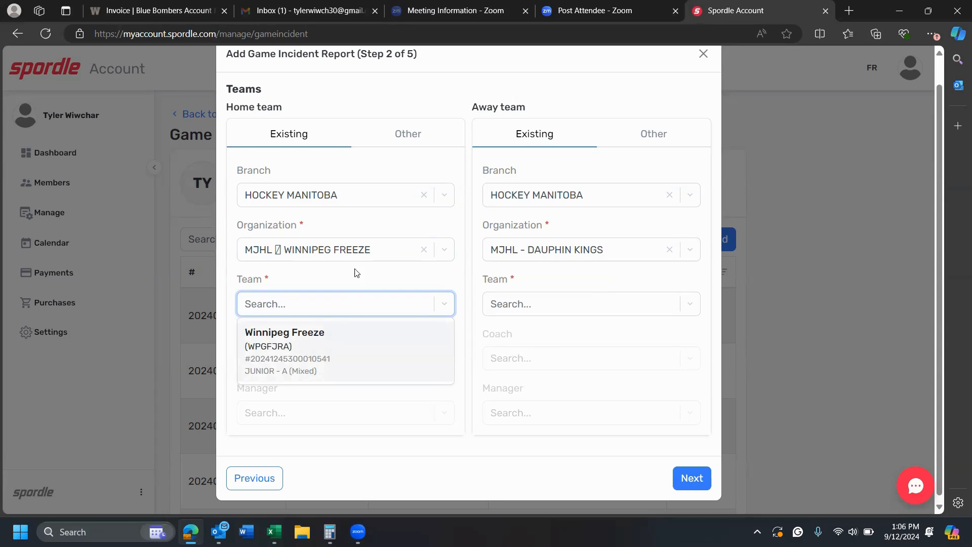
{"action": "left_click", "coordinate": [289, 346]}
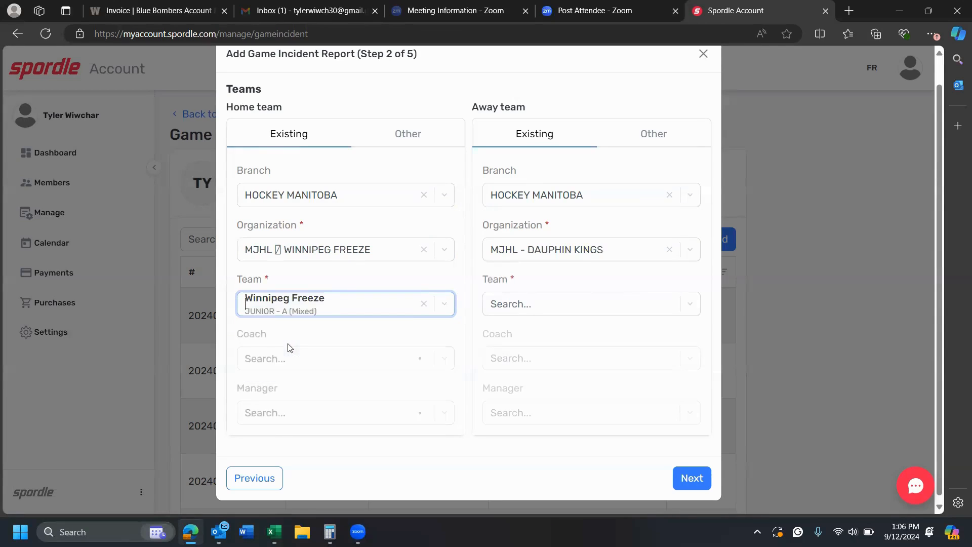
{"action": "left_click", "coordinate": [613, 302]}
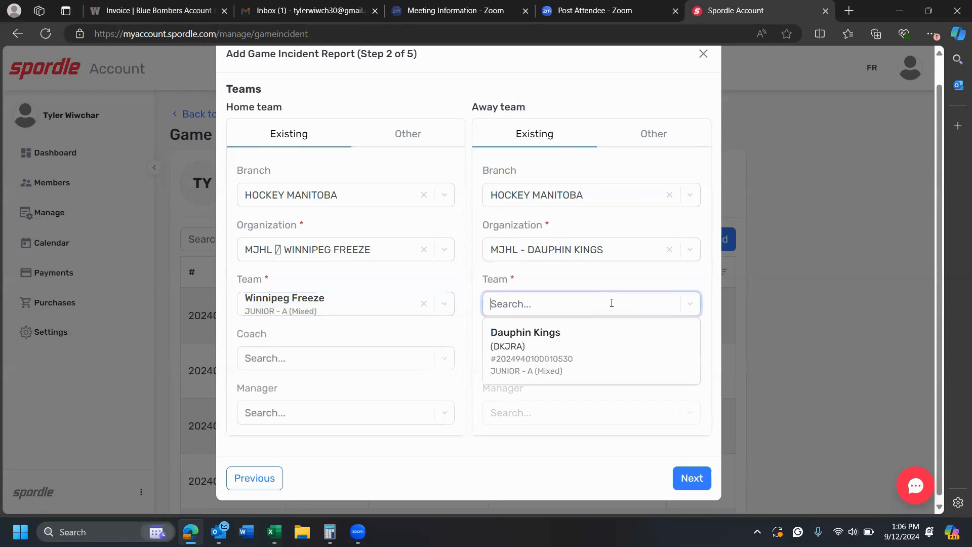
{"action": "left_click", "coordinate": [552, 339]}
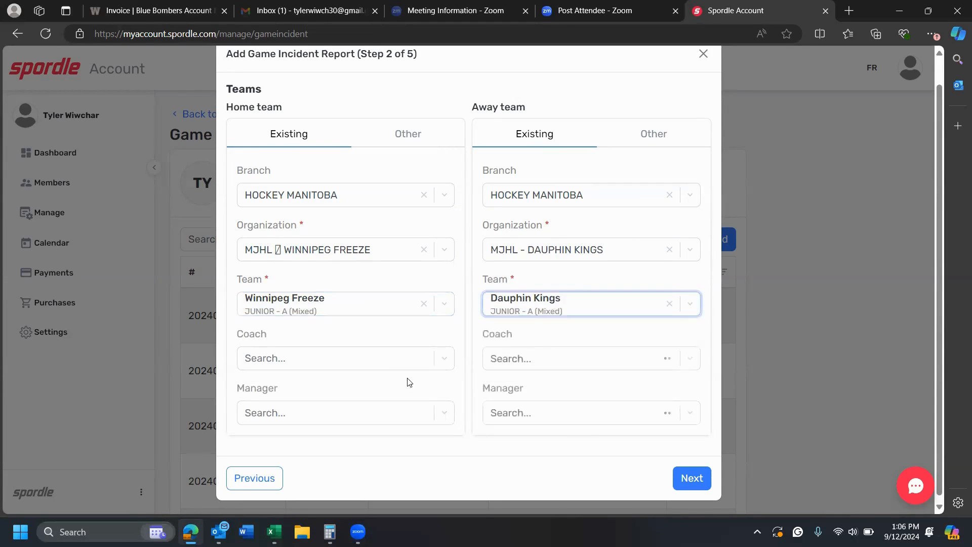
Check the home team's coach options, leave coaches and managers blank and continue to the Officials step.
{"action": "left_click", "coordinate": [445, 359]}
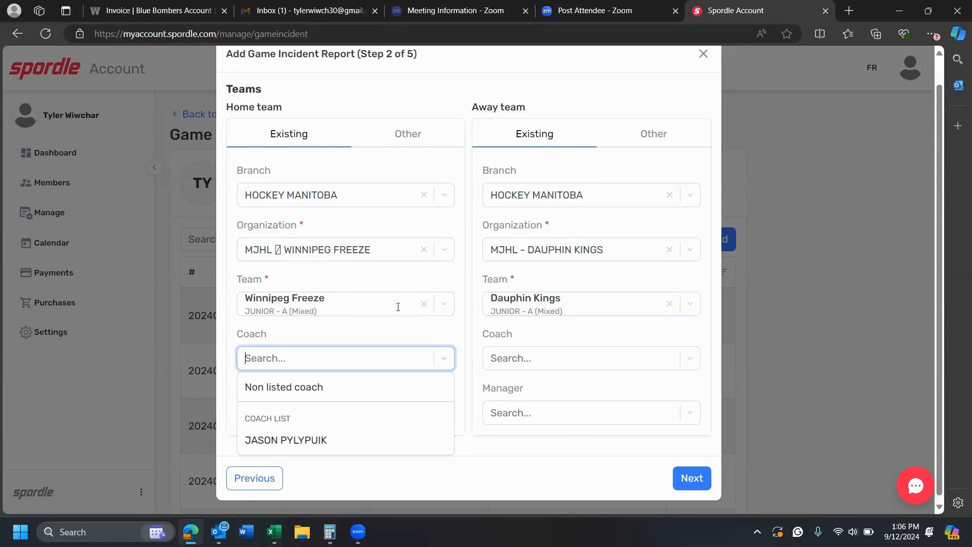
{"action": "left_click", "coordinate": [430, 339]}
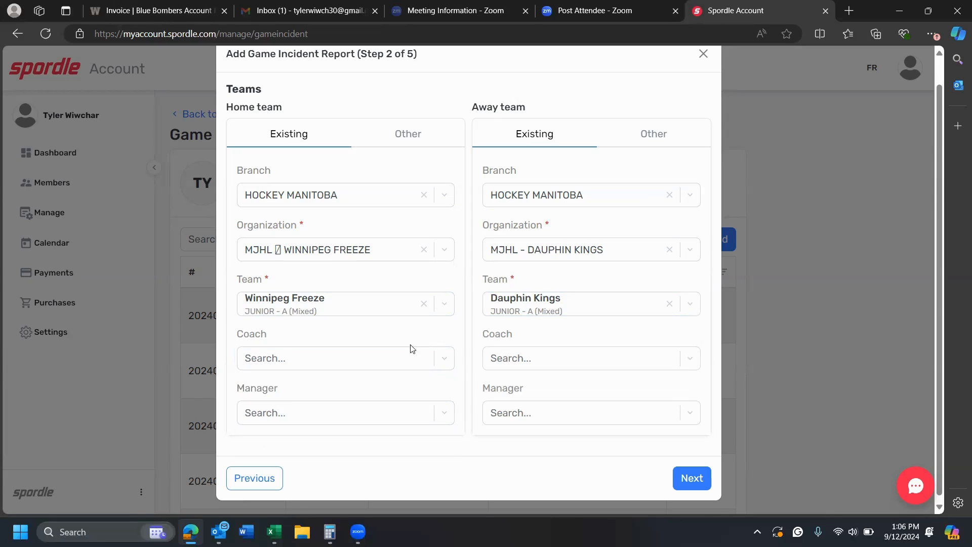
{"action": "left_click", "coordinate": [684, 478]}
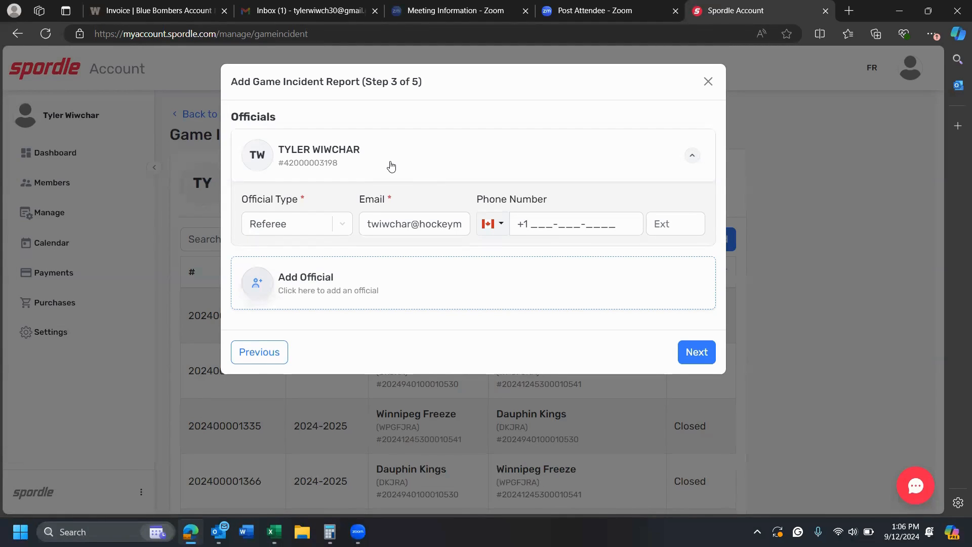
Check the official types and the form for adding an official, keep the single Referee and continue to the Incident step.
{"action": "left_click", "coordinate": [337, 227]}
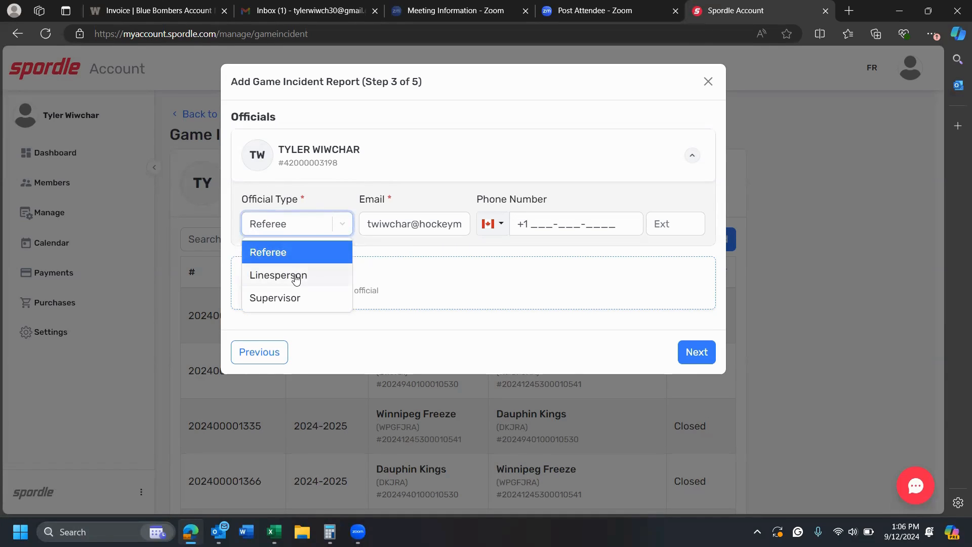
{"action": "left_click", "coordinate": [480, 250]}
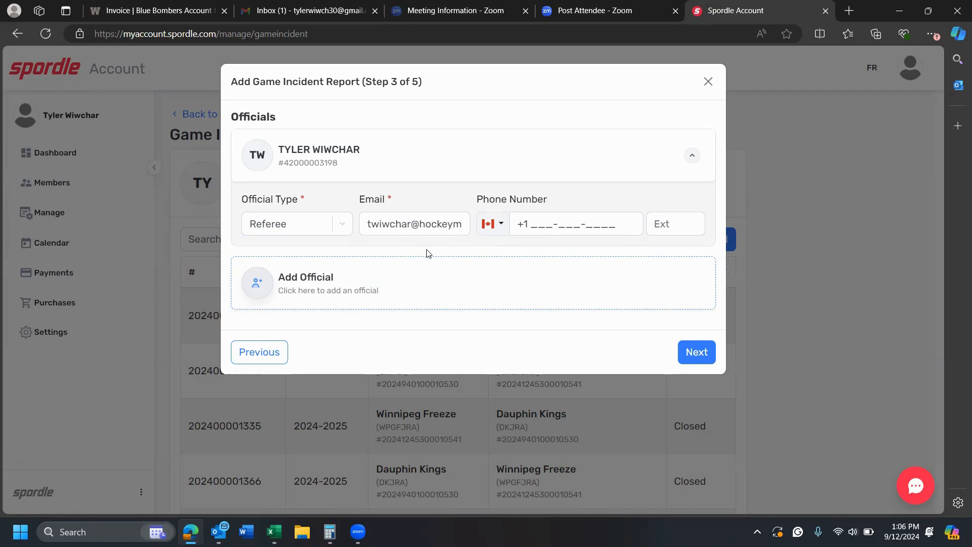
{"action": "left_click", "coordinate": [375, 275]}
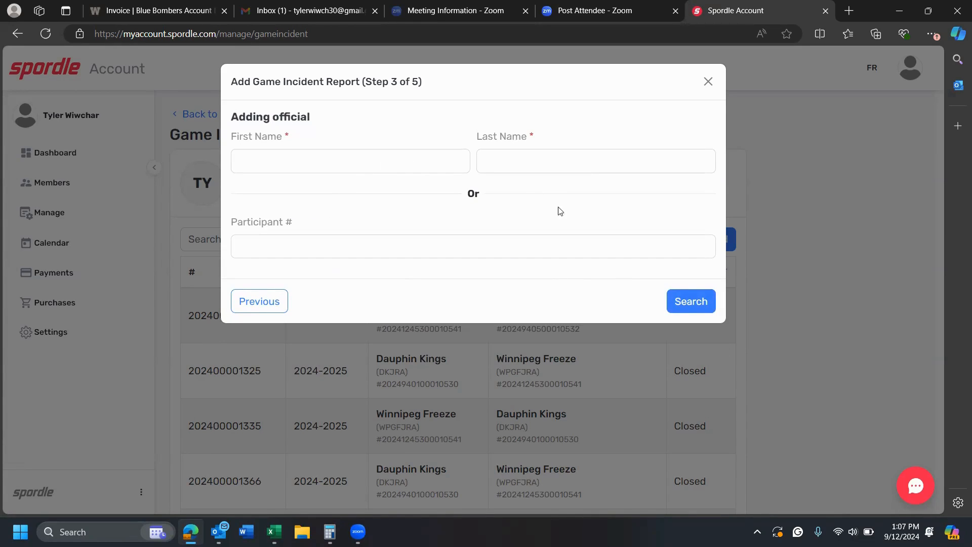
{"action": "left_click", "coordinate": [272, 303]}
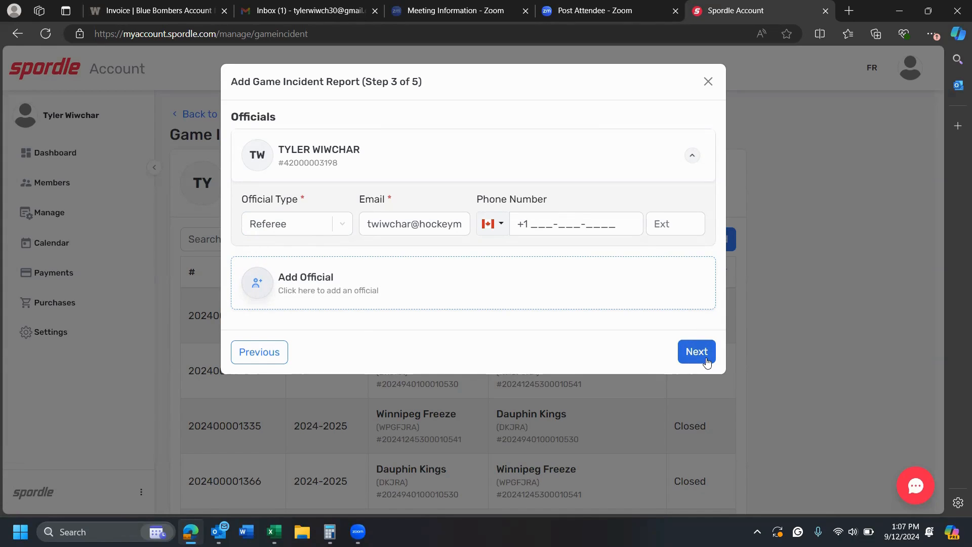
{"action": "left_click", "coordinate": [708, 362]}
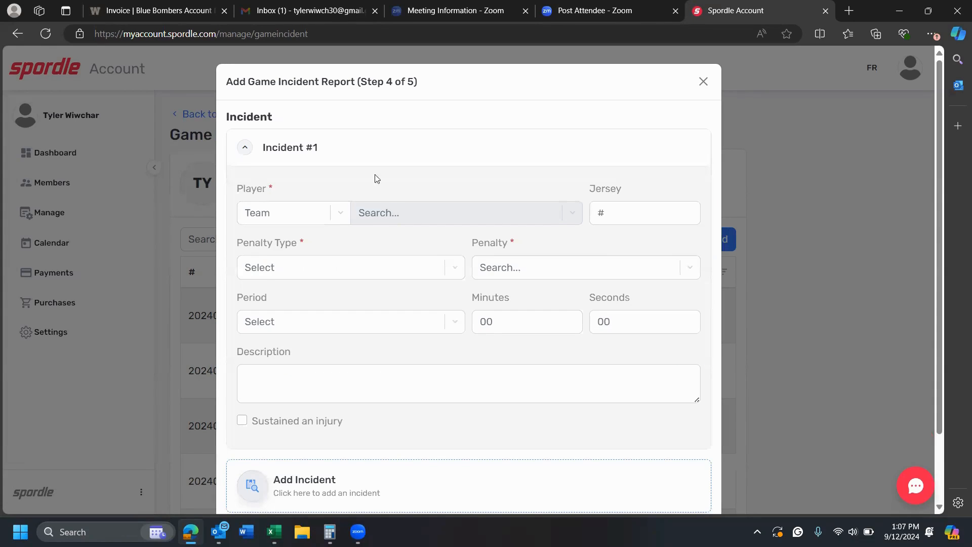
Set Incident #1's team to Home, review the roster and the Non-Listed Participant option, and select the first rostered player.
{"action": "left_click", "coordinate": [319, 215]}
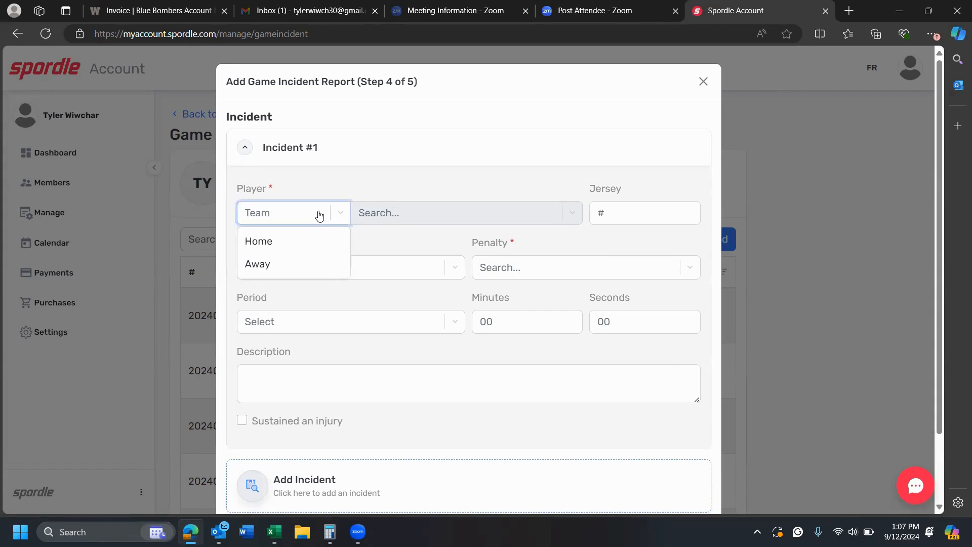
{"action": "left_click", "coordinate": [299, 242]}
{"action": "left_click", "coordinate": [464, 215]}
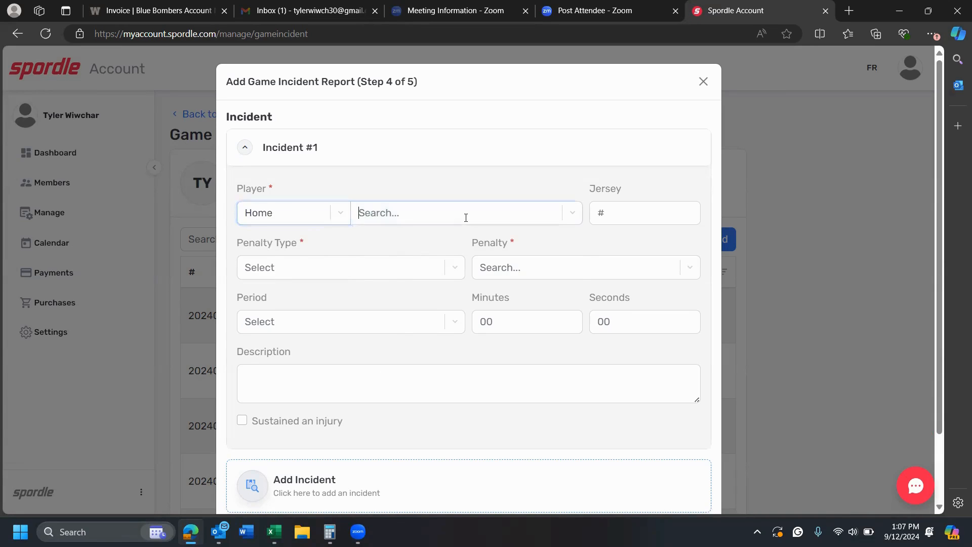
{"action": "scroll", "coordinate": [451, 284], "scroll_direction": "down", "scroll_amount": 3}
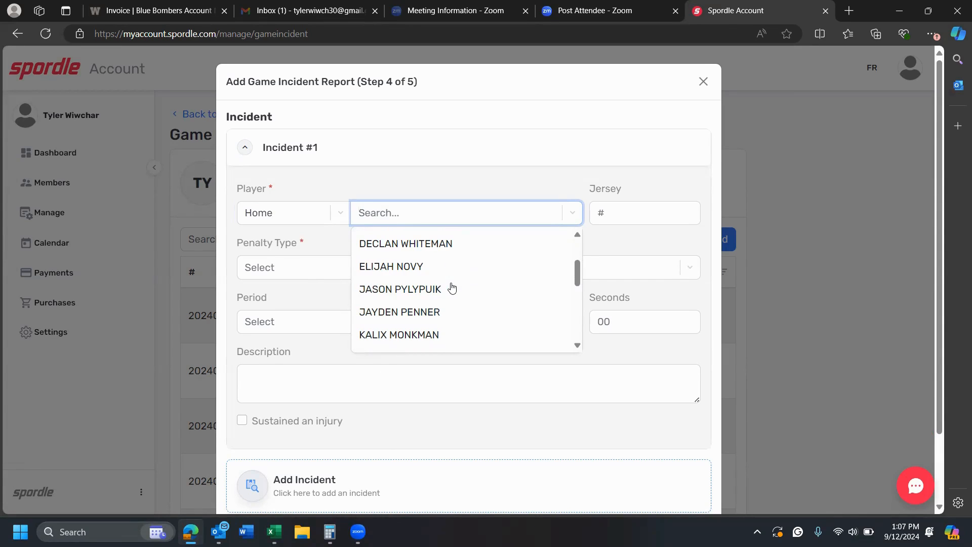
{"action": "scroll", "coordinate": [453, 287], "scroll_direction": "down", "scroll_amount": 3}
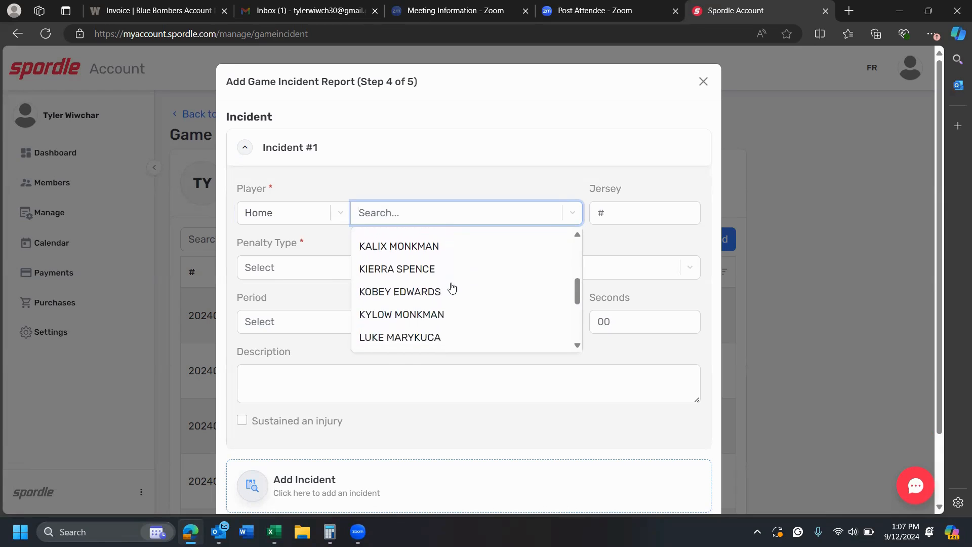
{"action": "scroll", "coordinate": [431, 289], "scroll_direction": "up", "scroll_amount": 6}
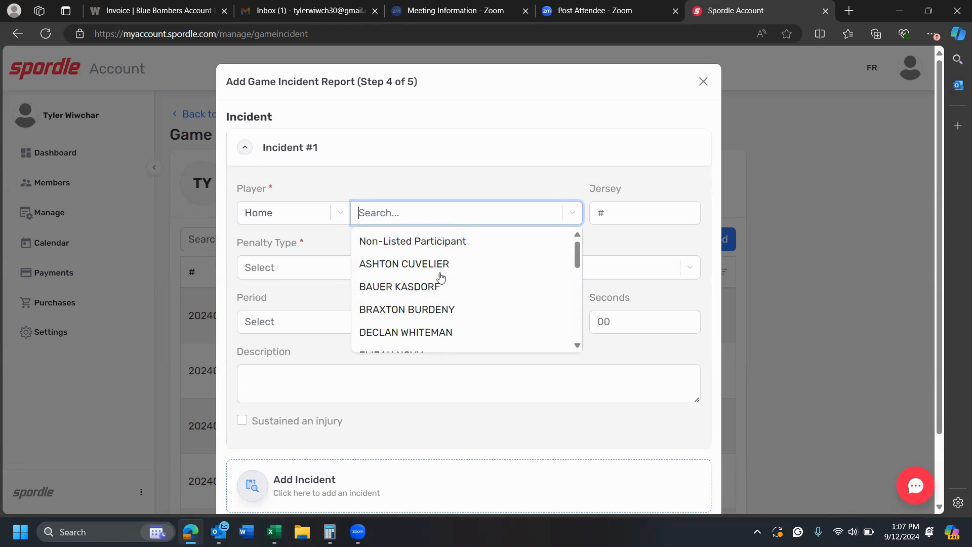
{"action": "left_click", "coordinate": [448, 242]}
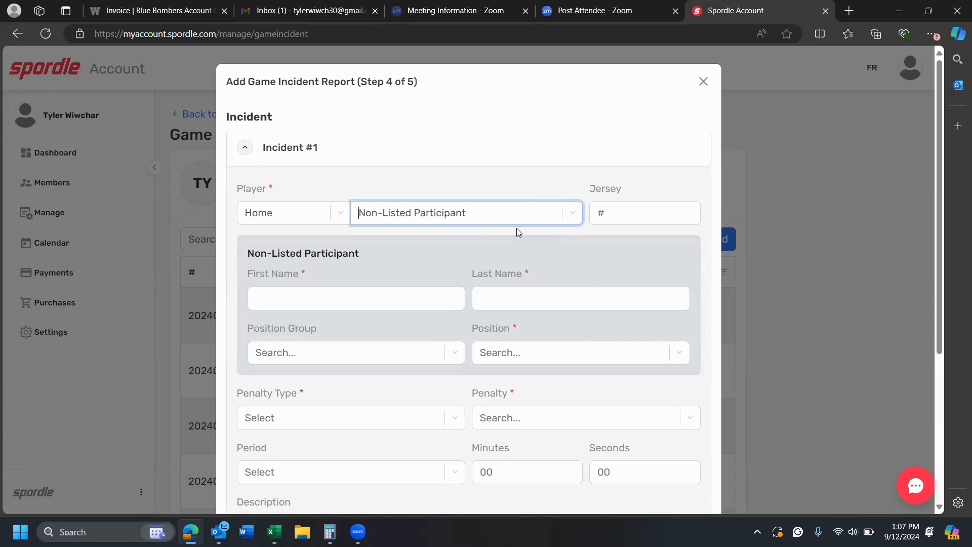
{"action": "left_click", "coordinate": [516, 214]}
{"action": "left_click", "coordinate": [433, 260]}
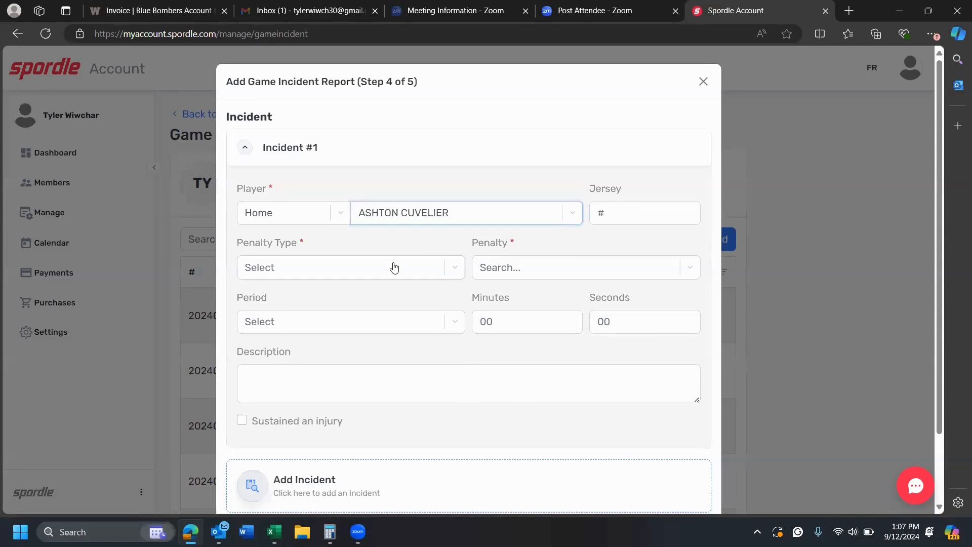
Set the penalty type to Match and the penalty to 7.1 (c) - Attempt to Injure or Deliberate Injury (Match).
{"action": "left_click", "coordinate": [395, 268]}
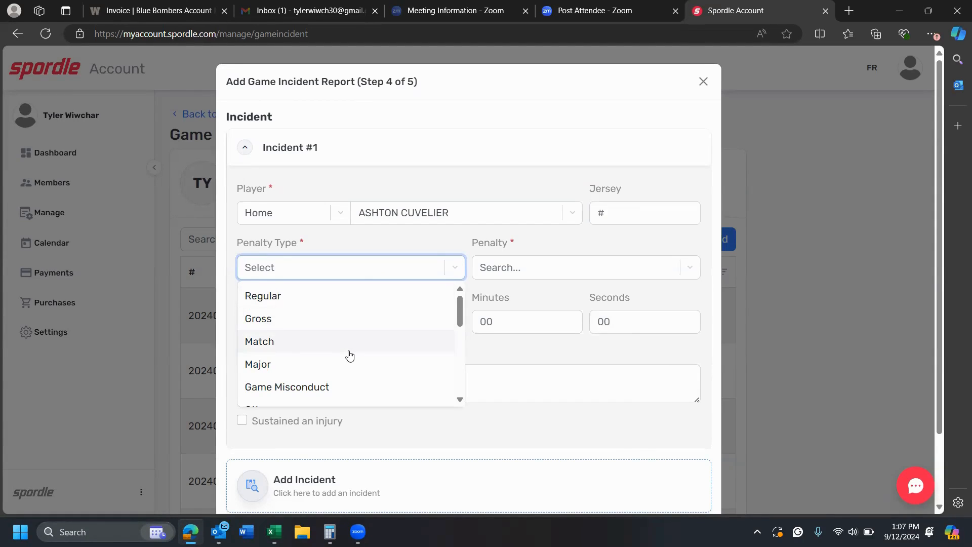
{"action": "scroll", "coordinate": [348, 355], "scroll_direction": "down", "scroll_amount": 1}
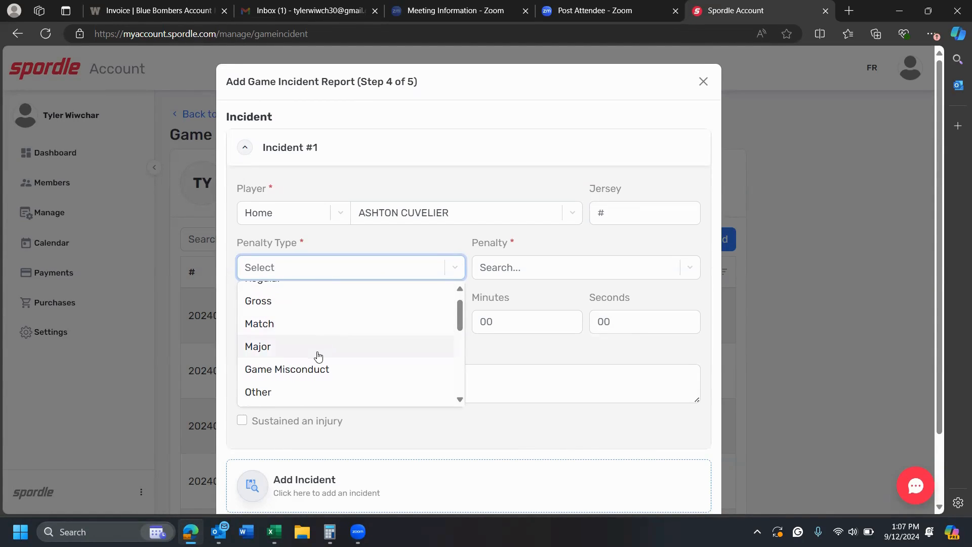
{"action": "left_click", "coordinate": [328, 332]}
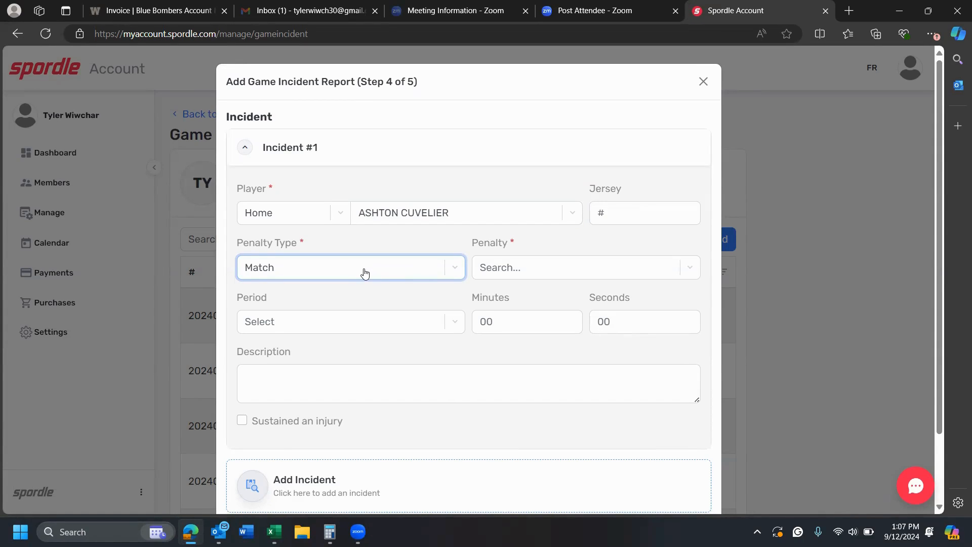
{"action": "left_click", "coordinate": [518, 270]}
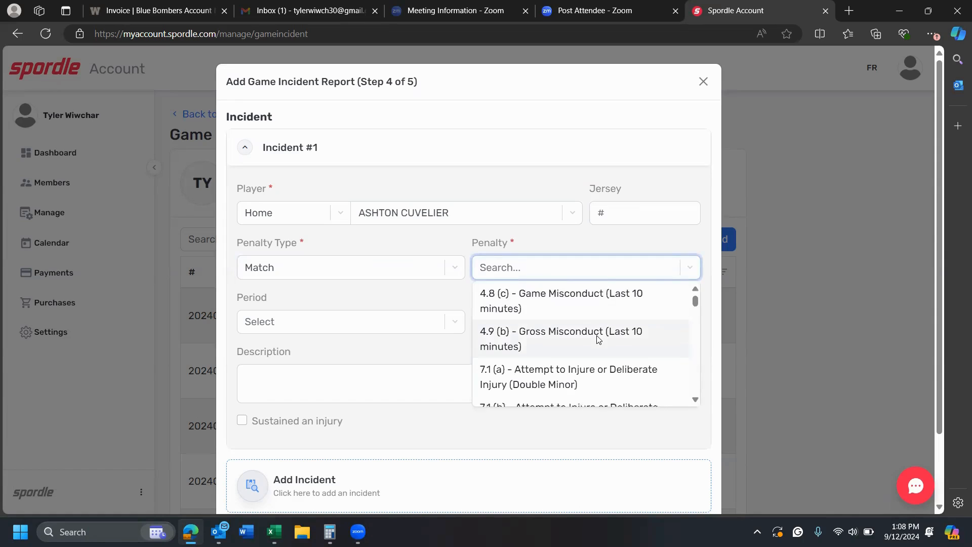
{"action": "scroll", "coordinate": [599, 340], "scroll_direction": "down", "scroll_amount": 4}
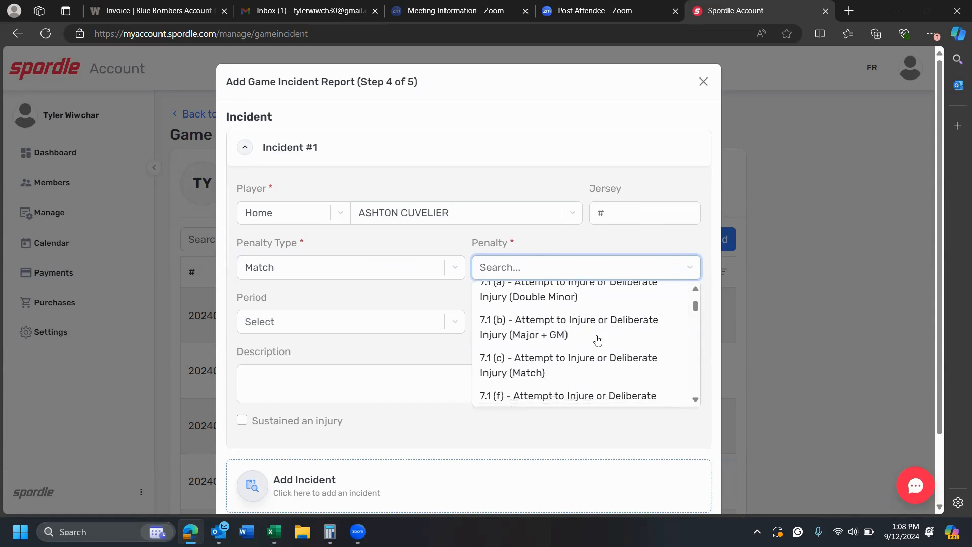
{"action": "left_click", "coordinate": [590, 372]}
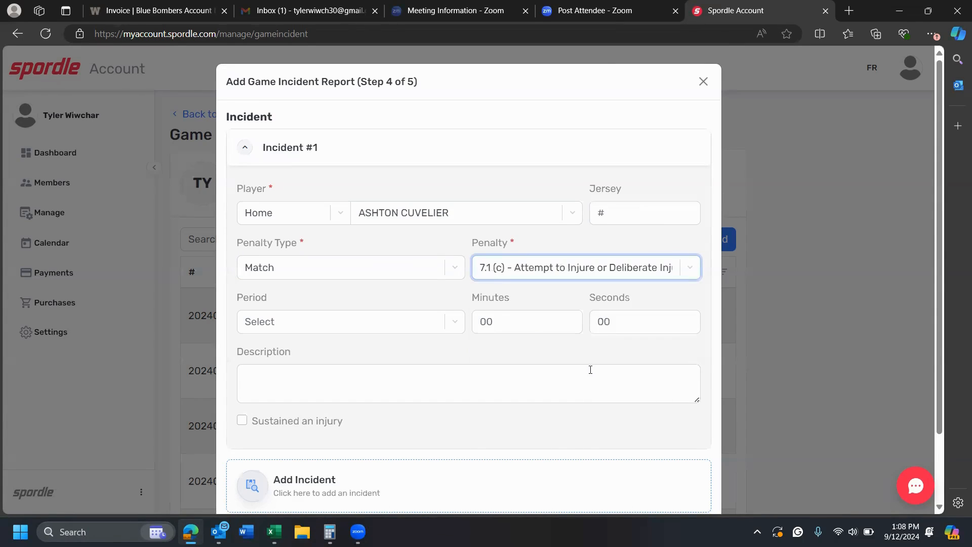
Set Incident #1's period to First and its time to 7 minutes, leaving the seconds and description blank.
{"action": "left_click", "coordinate": [377, 328]}
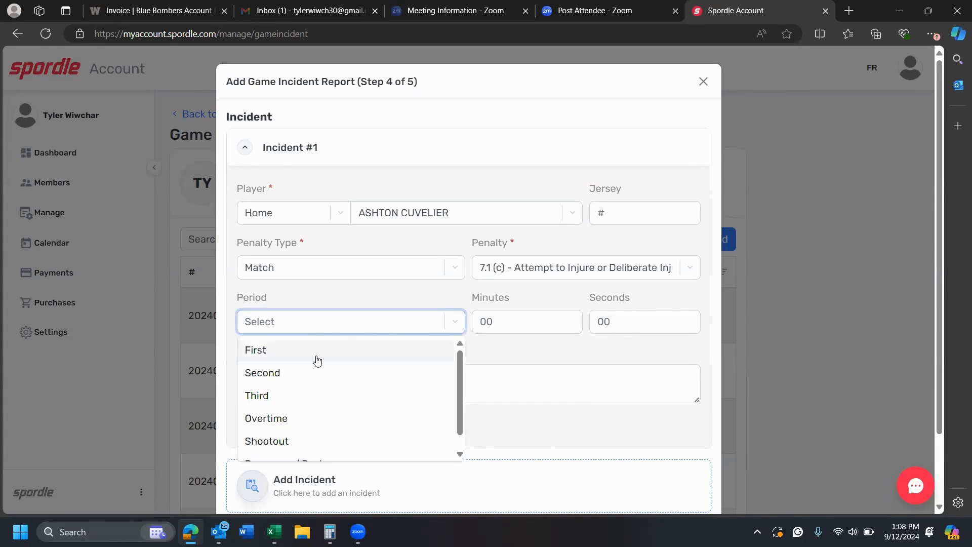
{"action": "left_click", "coordinate": [315, 358]}
{"action": "left_click", "coordinate": [520, 328]}
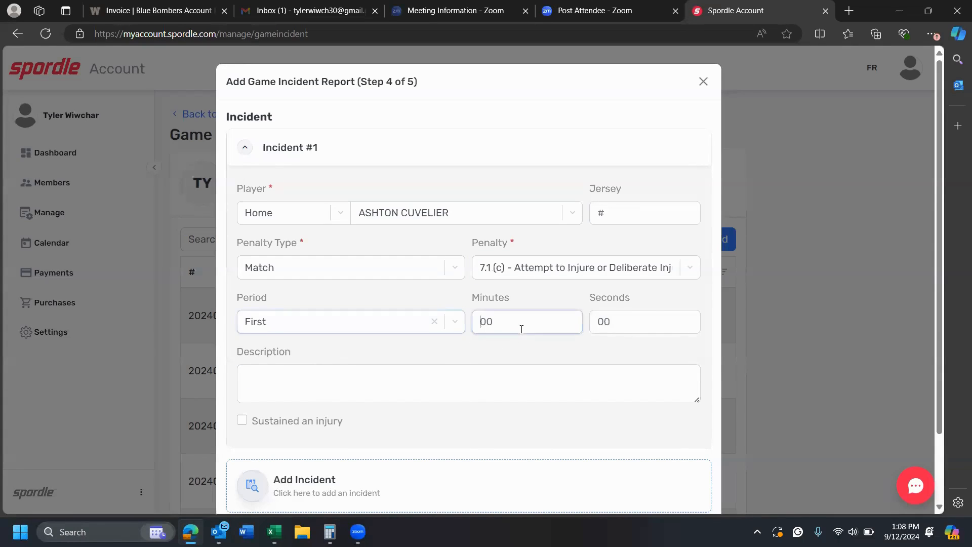
{"action": "left_click", "coordinate": [499, 404]}
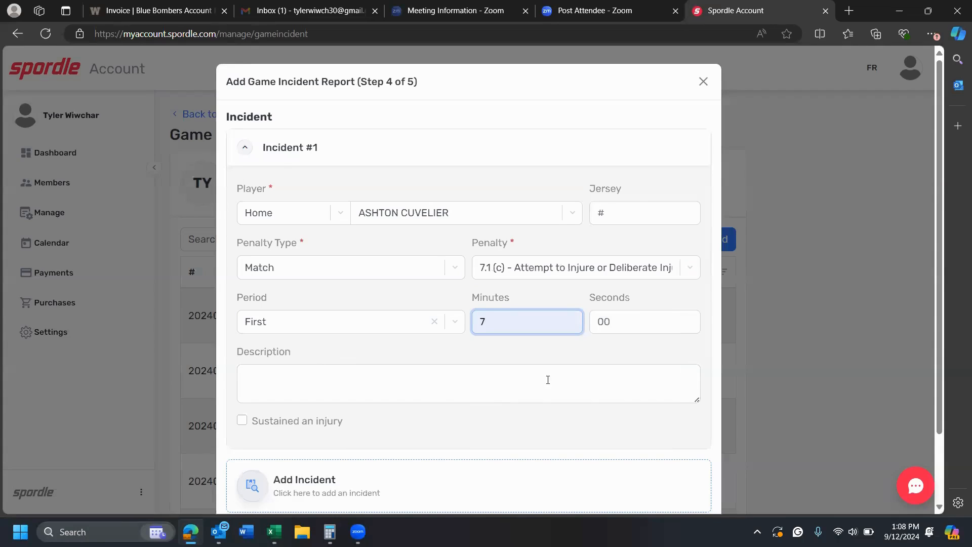
{"action": "left_click", "coordinate": [516, 389]}
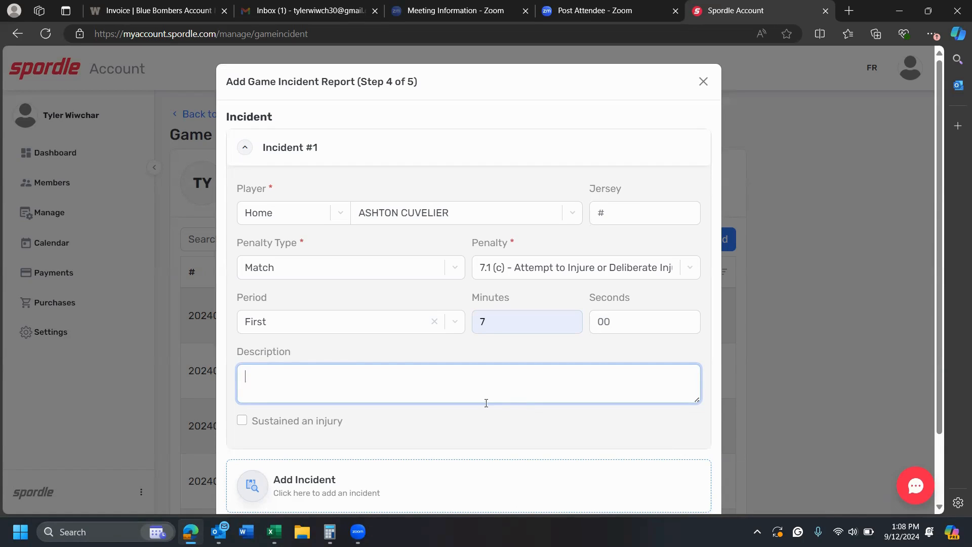
Mark Incident #1 as Sustained an injury to check the additional option, and clear the mark again.
{"action": "scroll", "coordinate": [408, 428], "scroll_direction": "down", "scroll_amount": 1}
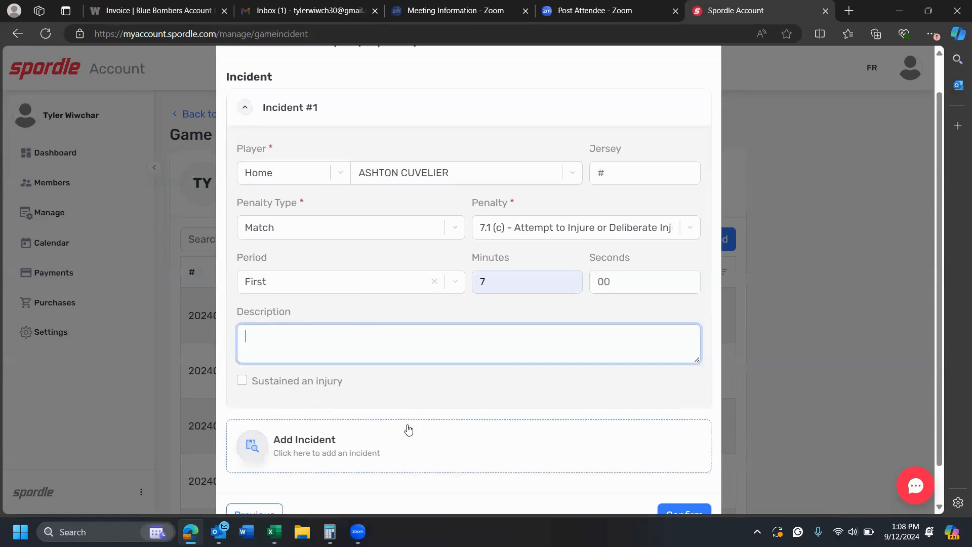
{"action": "left_click", "coordinate": [335, 386]}
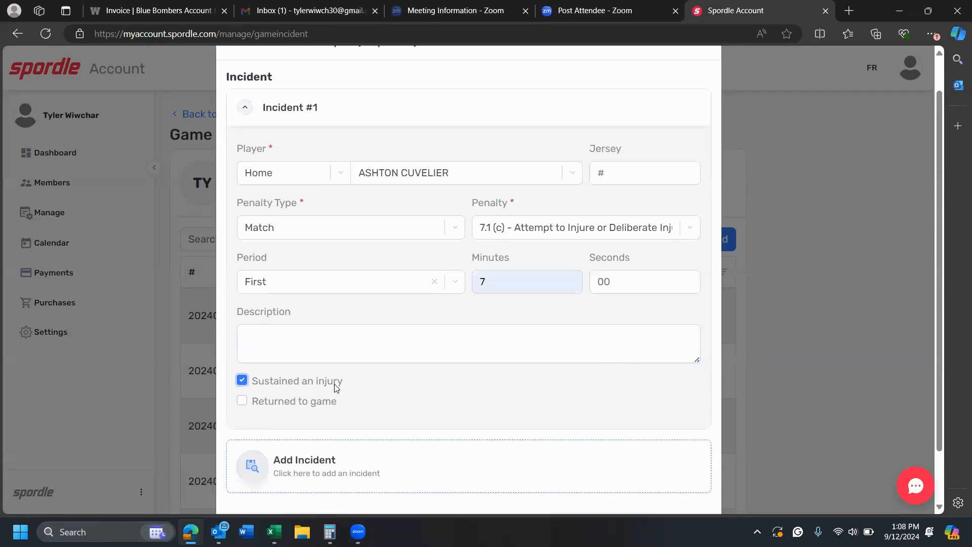
{"action": "left_click", "coordinate": [296, 381]}
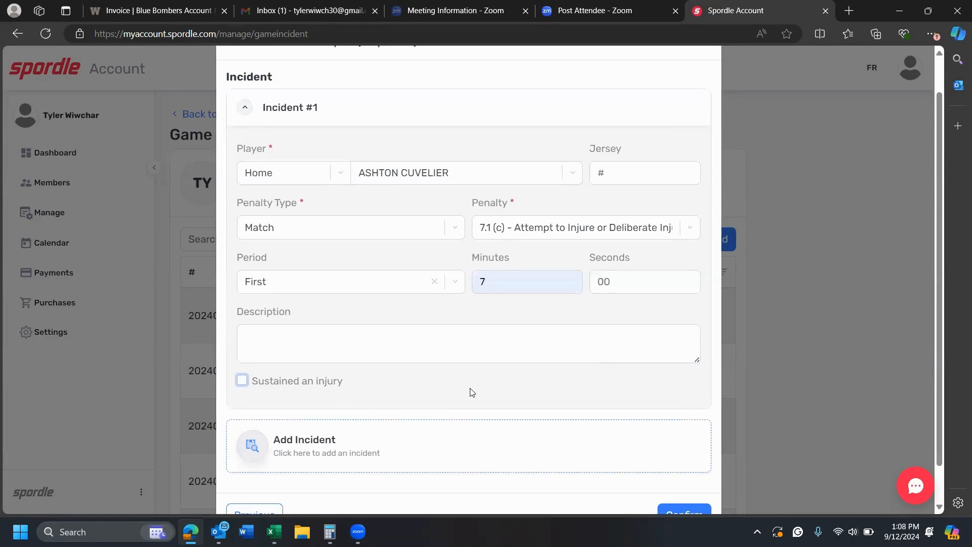
Add a second incident to check its form and delete it again.
{"action": "scroll", "coordinate": [528, 388], "scroll_direction": "down", "scroll_amount": 1}
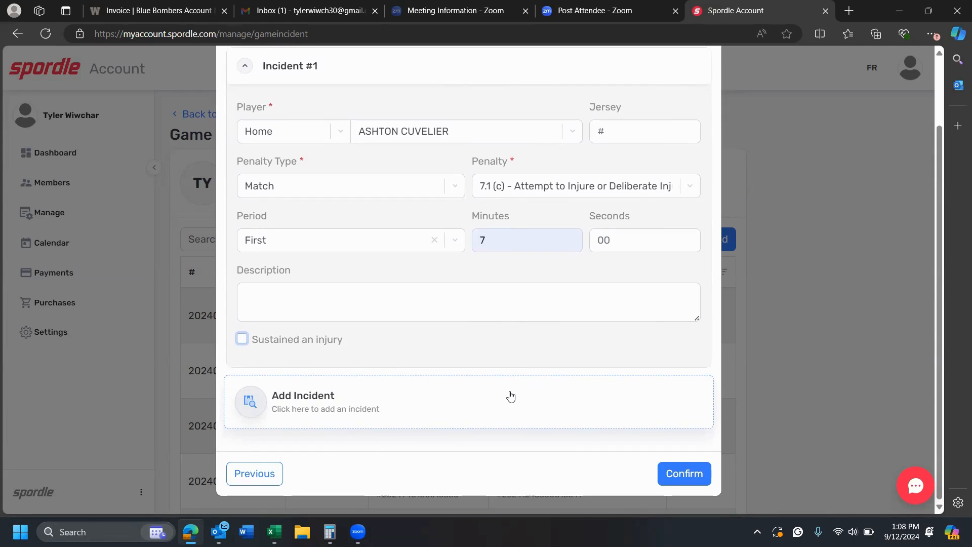
{"action": "left_click", "coordinate": [510, 396]}
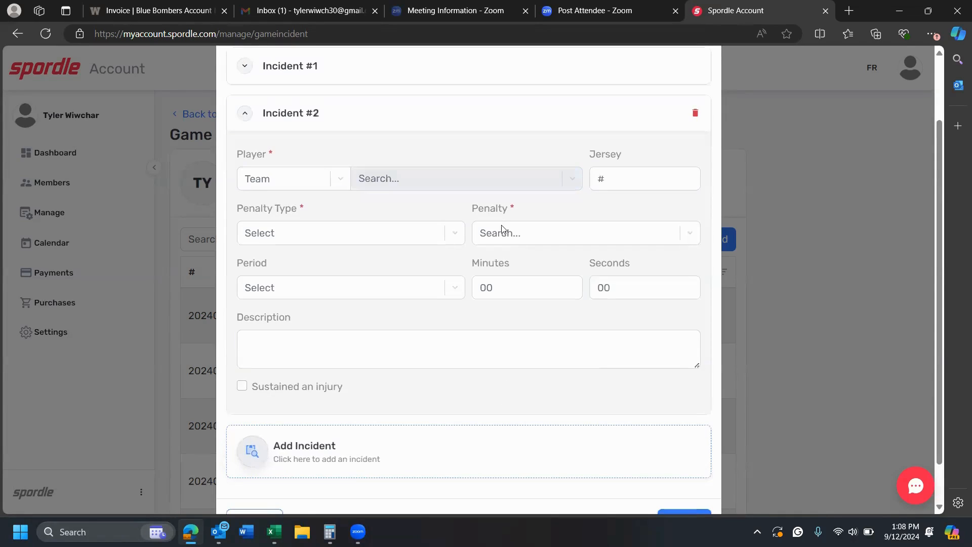
{"action": "left_click", "coordinate": [697, 114]}
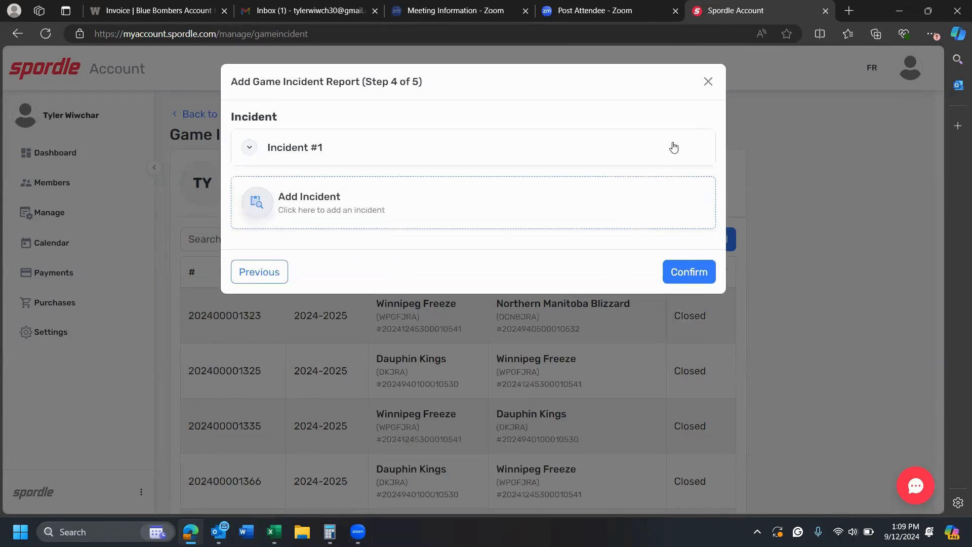
Expand Incident #1 for a final check, confirm the incident report and choose not to submit it yet.
{"action": "left_click", "coordinate": [603, 158]}
{"action": "scroll", "coordinate": [647, 316], "scroll_direction": "down", "scroll_amount": 2}
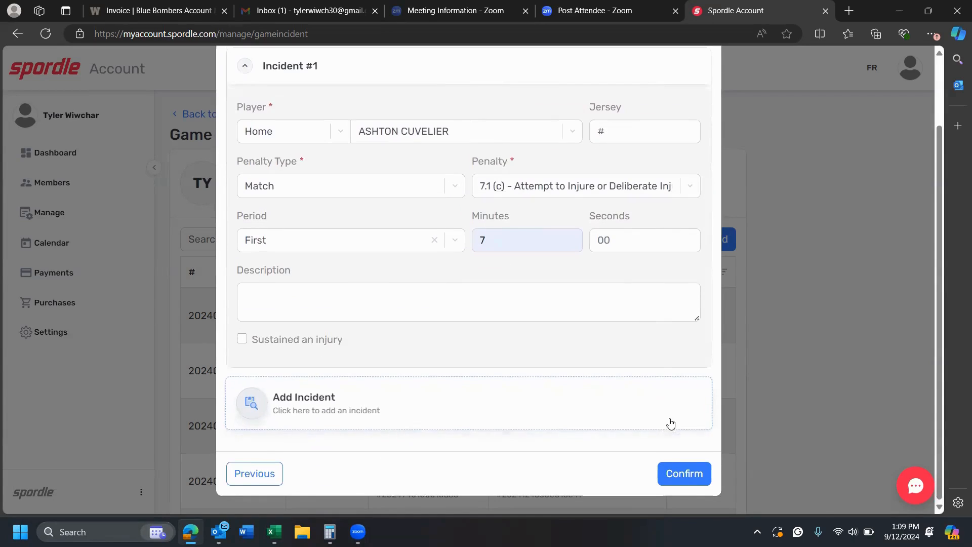
{"action": "left_click", "coordinate": [688, 478]}
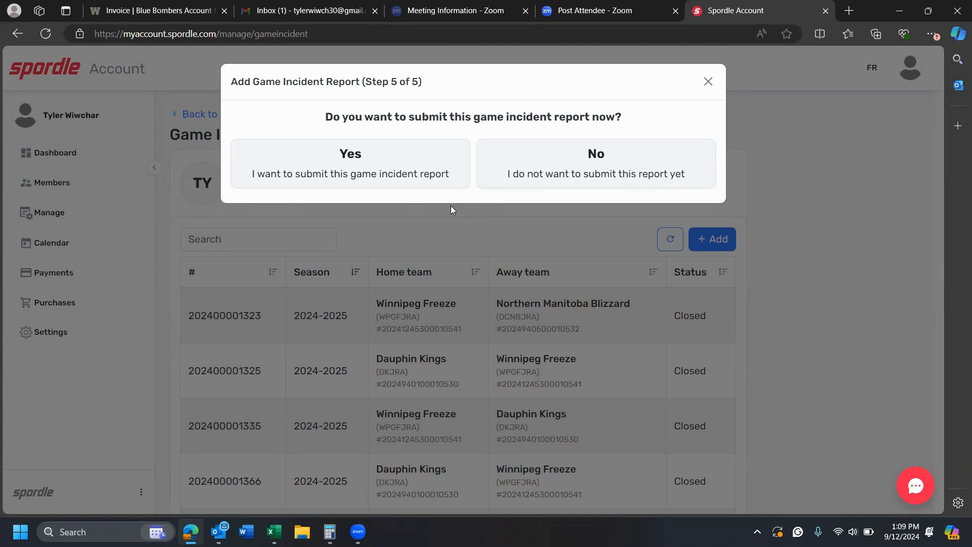
{"action": "left_click", "coordinate": [624, 172]}
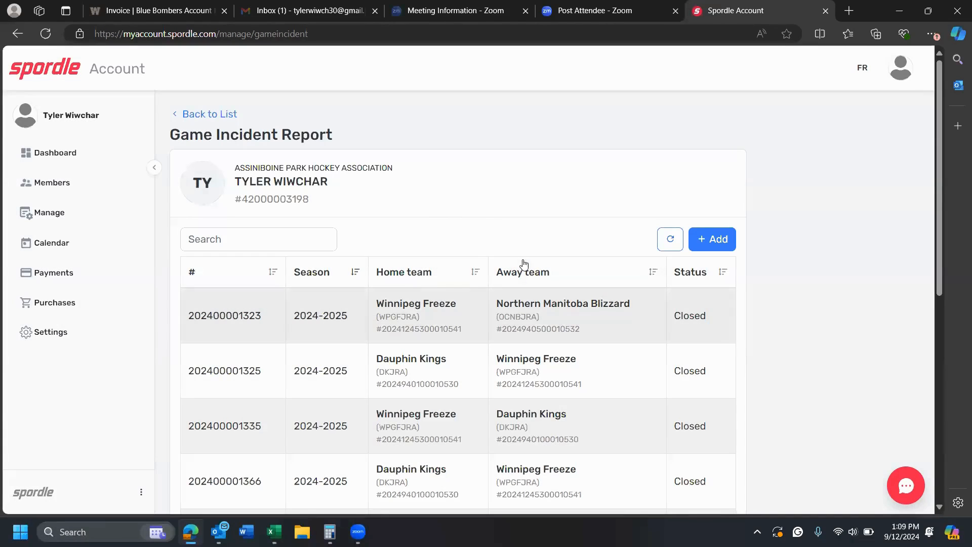
Open the pending Winnipeg Freeze vs Dauphin Kings report and review its status options, teams and incident details.
{"action": "scroll", "coordinate": [527, 235], "scroll_direction": "down", "scroll_amount": 3}
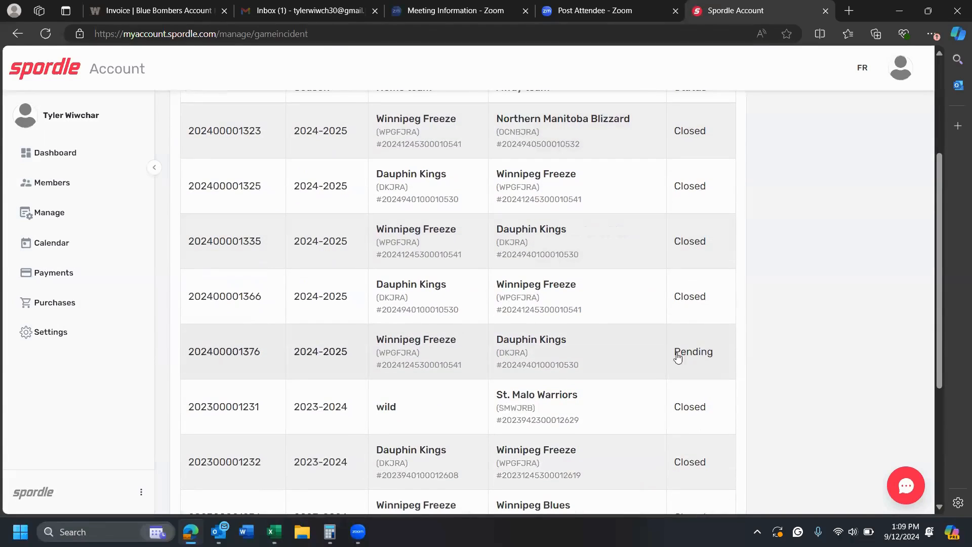
{"action": "left_click", "coordinate": [723, 356]}
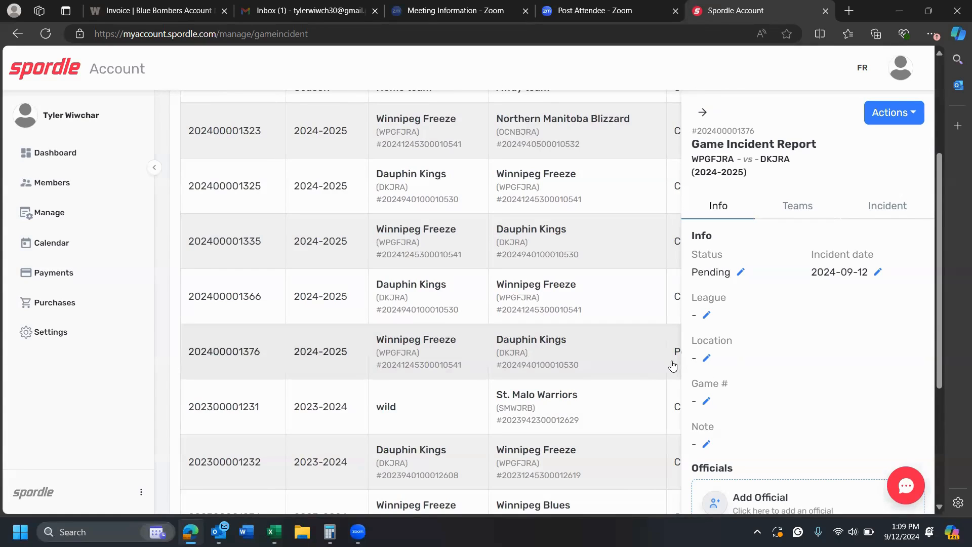
{"action": "left_click", "coordinate": [749, 276]}
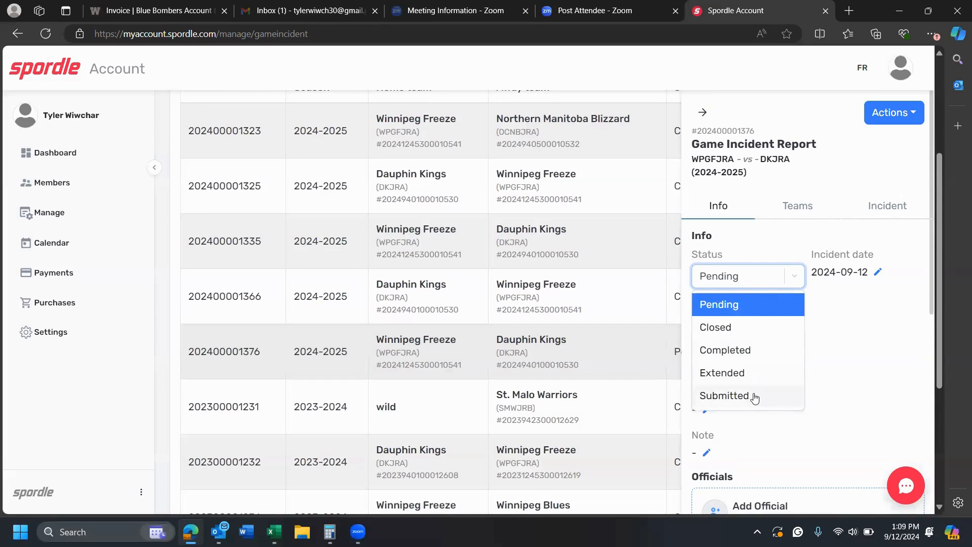
{"action": "left_click", "coordinate": [816, 205]}
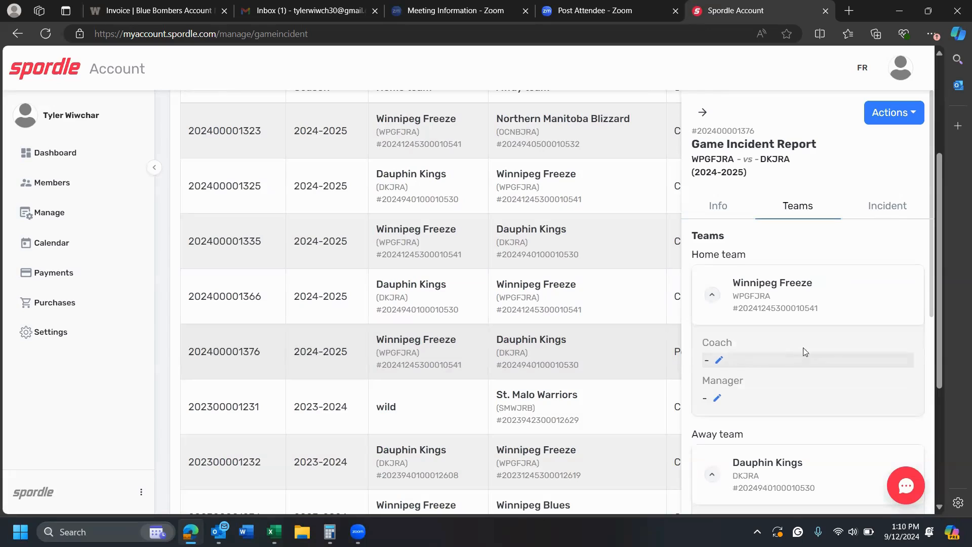
{"action": "left_click", "coordinate": [882, 214]}
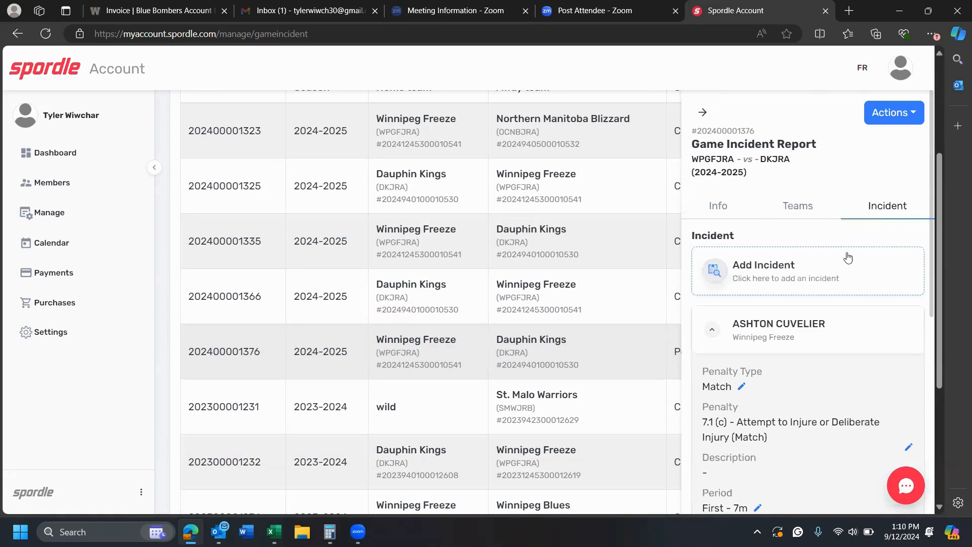
{"action": "scroll", "coordinate": [834, 385], "scroll_direction": "down", "scroll_amount": 2}
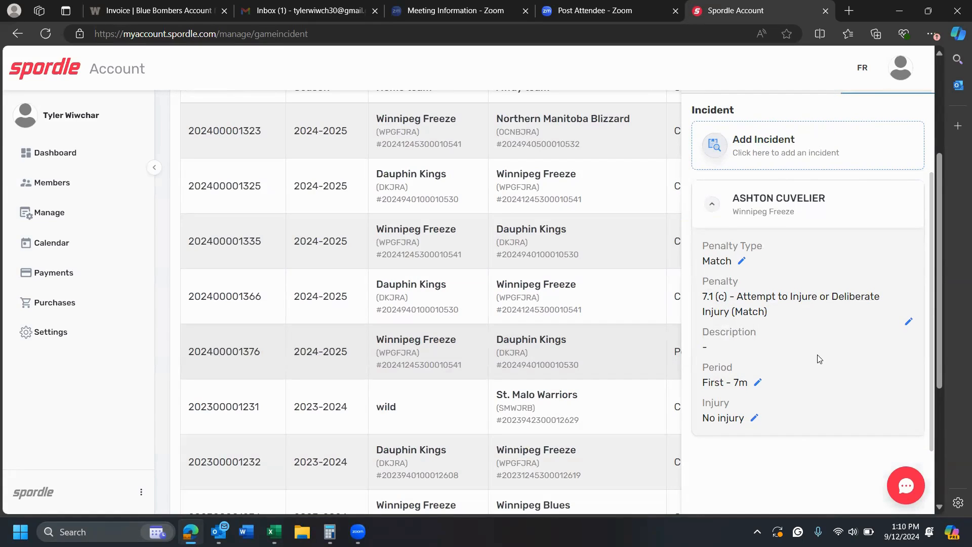
{"action": "scroll", "coordinate": [819, 359], "scroll_direction": "up", "scroll_amount": 3}
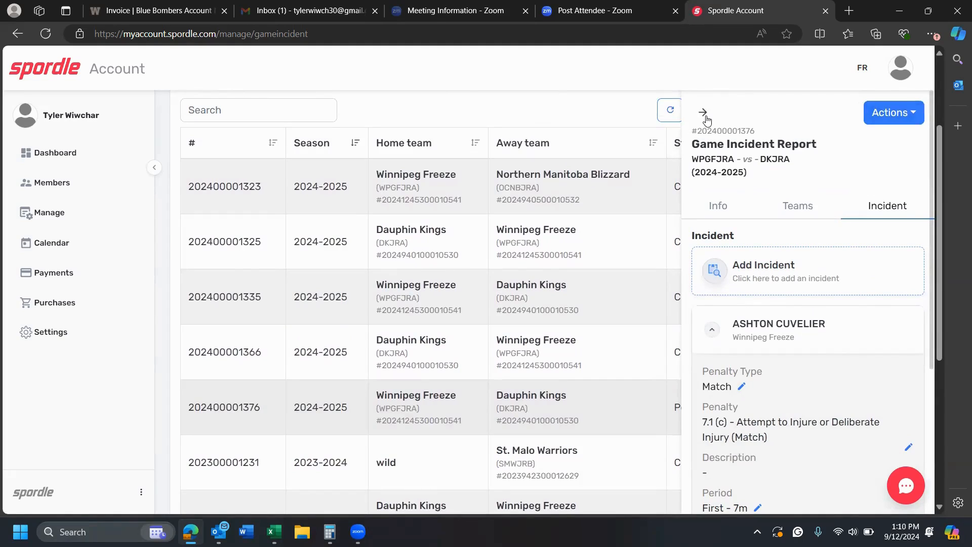
Set the status of the Winnipeg Freeze vs Dauphin Kings report to Closed in its general information.
{"action": "left_click", "coordinate": [727, 213]}
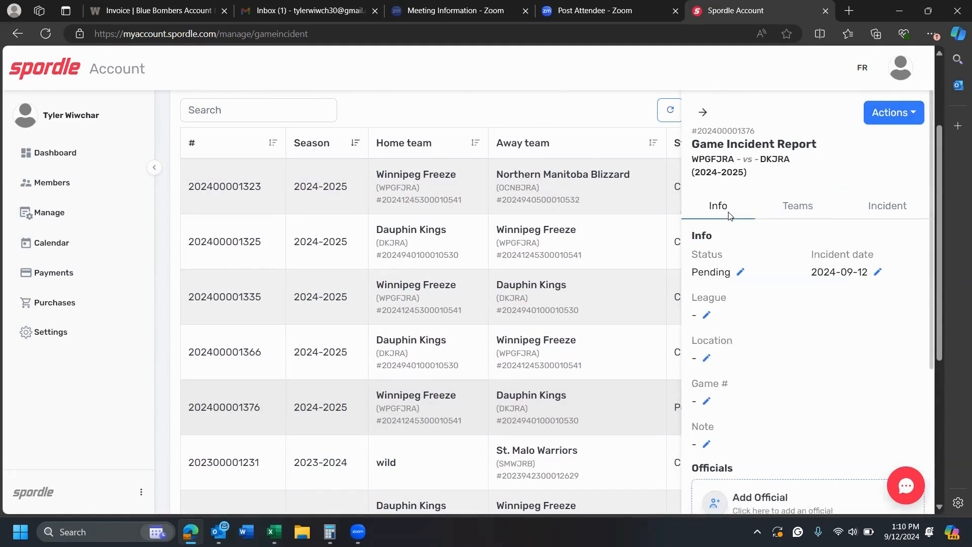
{"action": "left_click", "coordinate": [741, 273]}
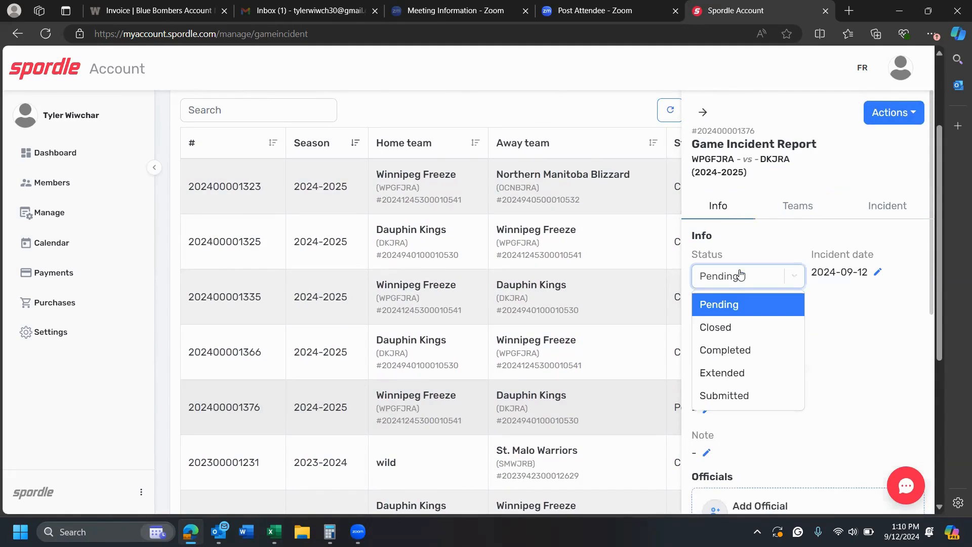
{"action": "left_click", "coordinate": [722, 327]}
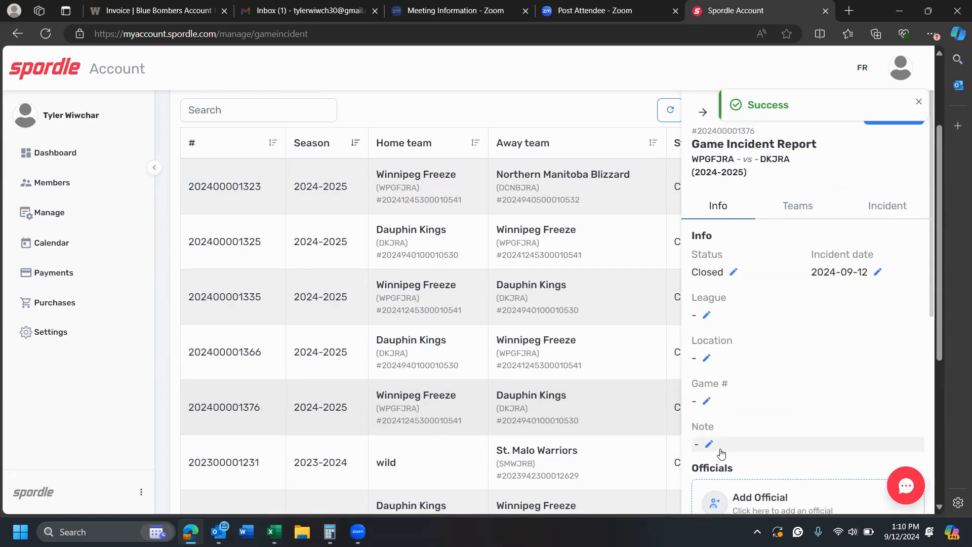
Review the official listed in the report and close the report's details.
{"action": "scroll", "coordinate": [723, 452], "scroll_direction": "down", "scroll_amount": 5}
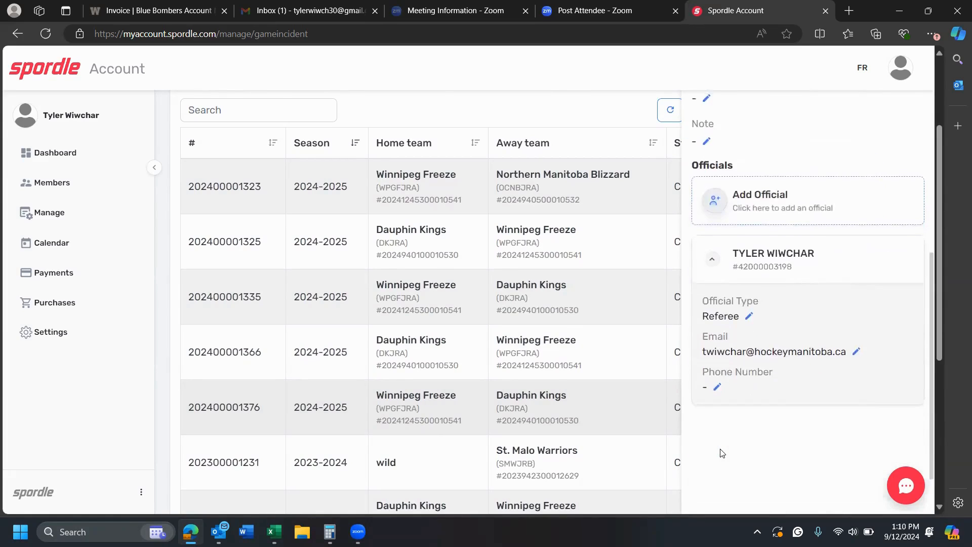
{"action": "scroll", "coordinate": [783, 304], "scroll_direction": "up", "scroll_amount": 8}
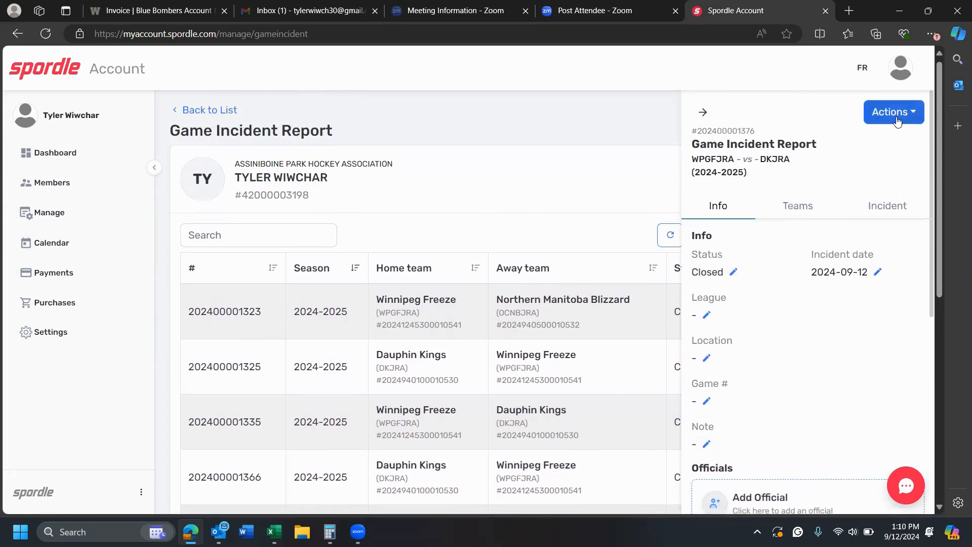
{"action": "left_click", "coordinate": [709, 114]}
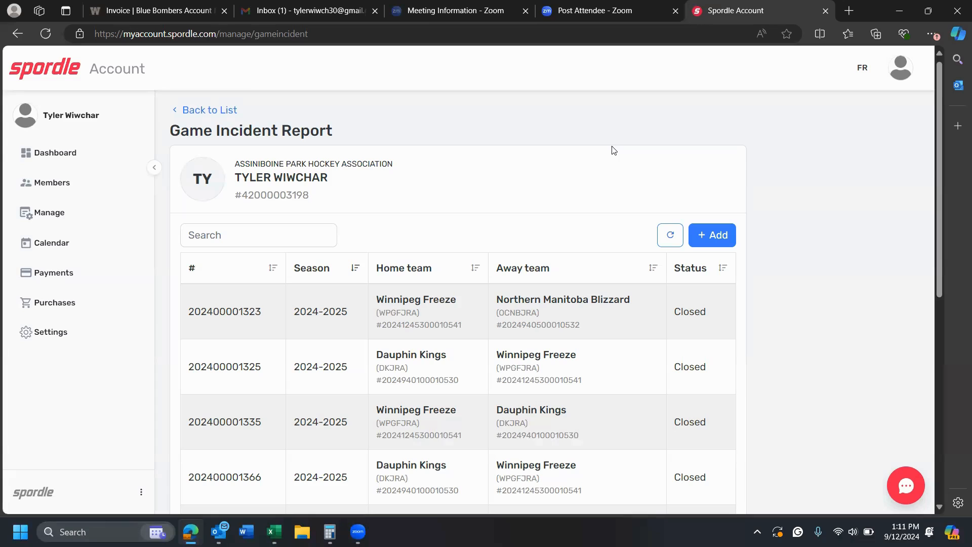
Open the second member's Assiniboine Park Hockey Association profile from Members and check its management options.
{"action": "left_click", "coordinate": [63, 192]}
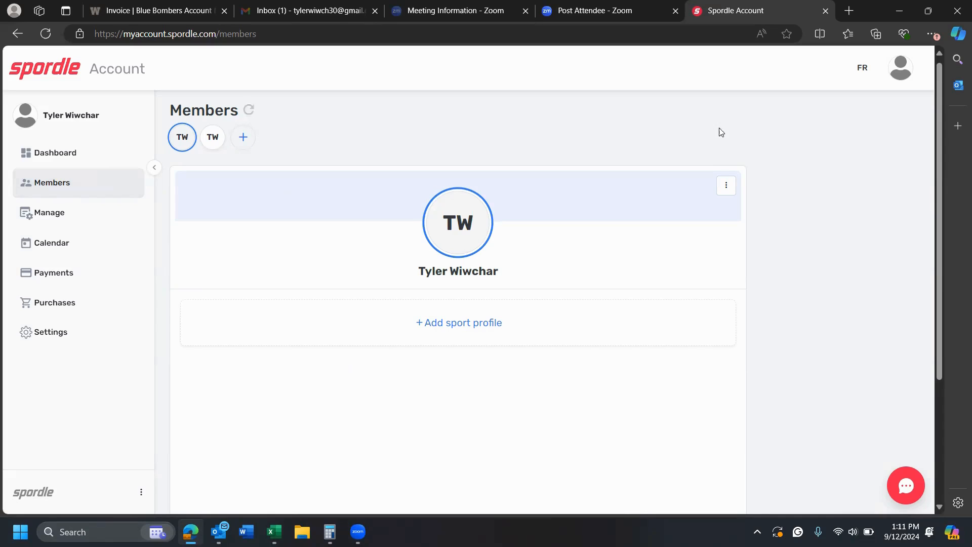
{"action": "left_click", "coordinate": [220, 137]}
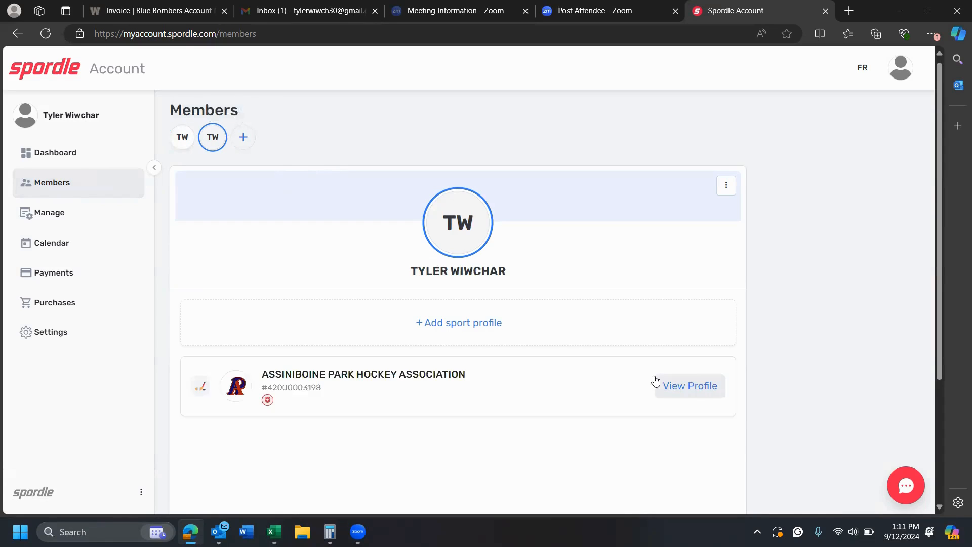
{"action": "left_click", "coordinate": [689, 383]}
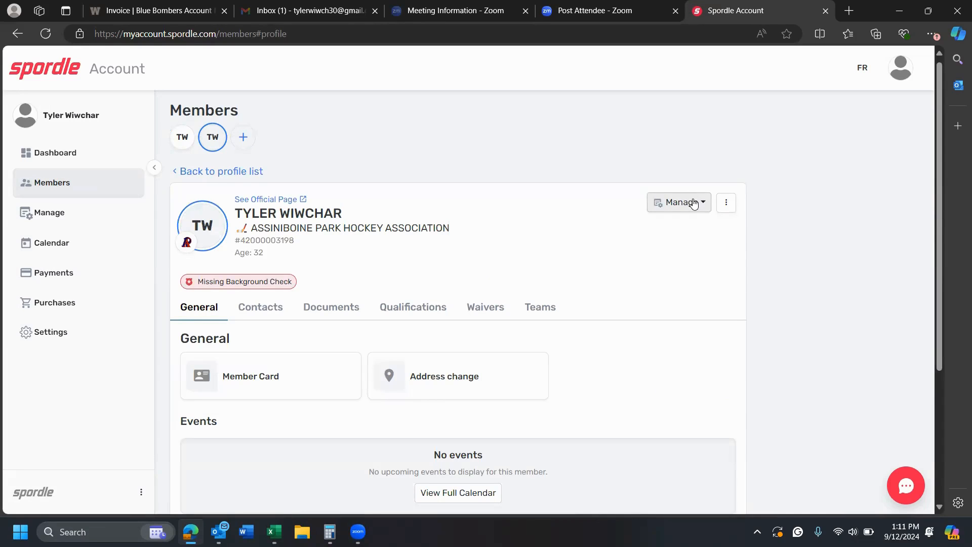
{"action": "left_click", "coordinate": [694, 203]}
{"action": "left_click", "coordinate": [670, 151]}
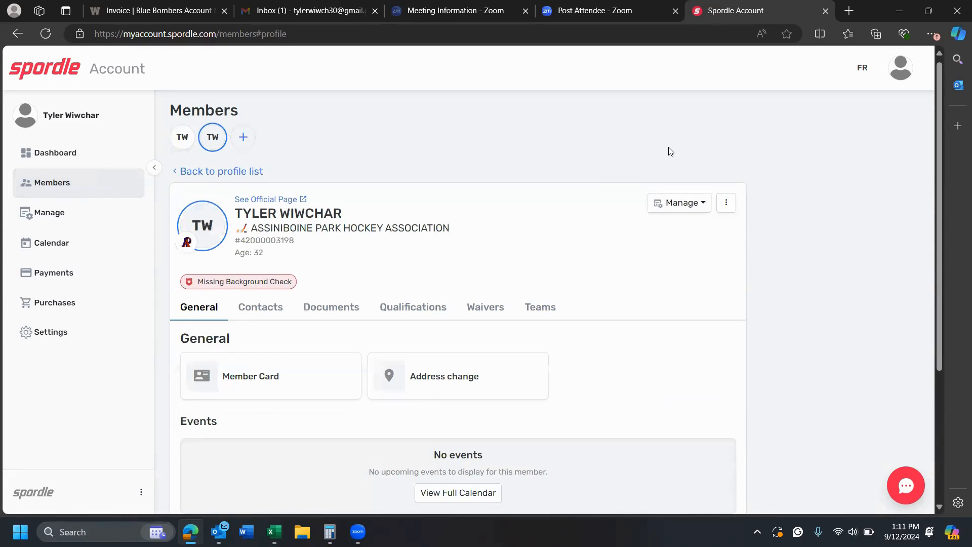